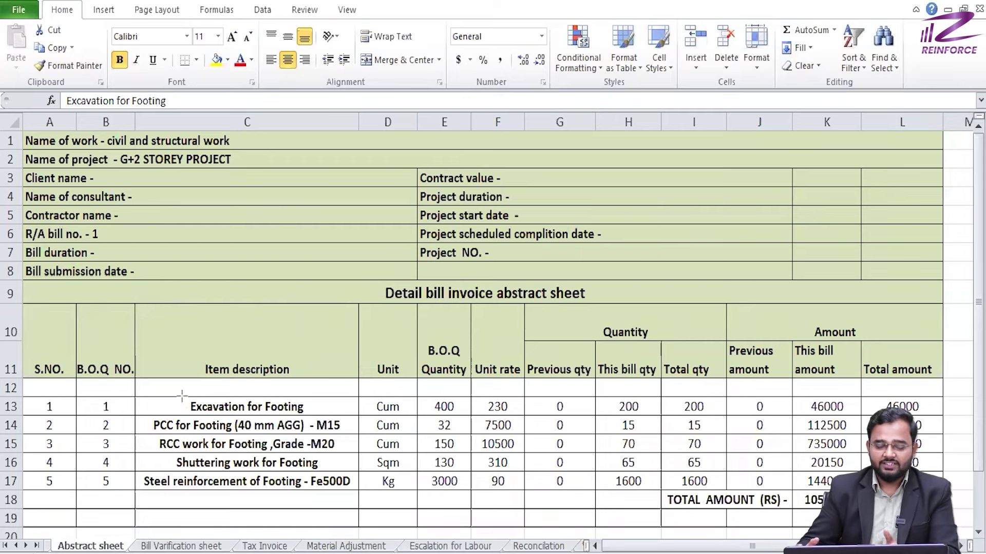
- Highlight the Excavation for Footing description, its Cum unit and B.O.Q quantity 400
left_click_drag(182, 396, 311, 414)
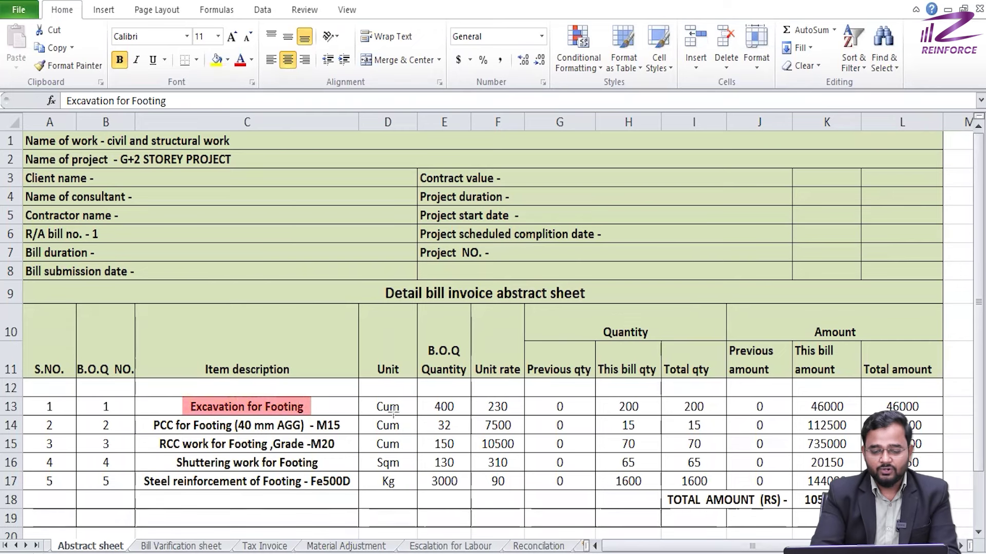
left_click_drag(399, 405, 406, 417)
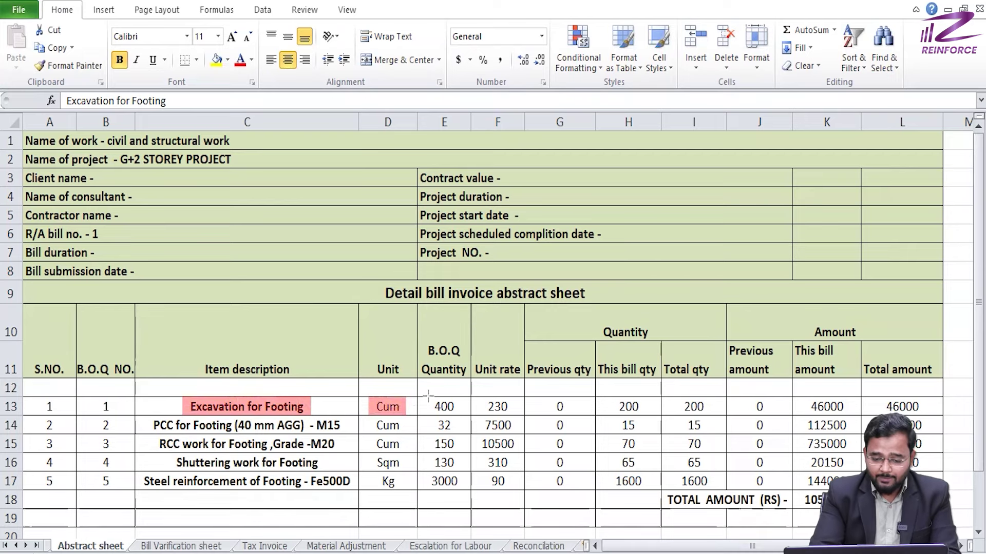
left_click_drag(441, 396, 457, 417)
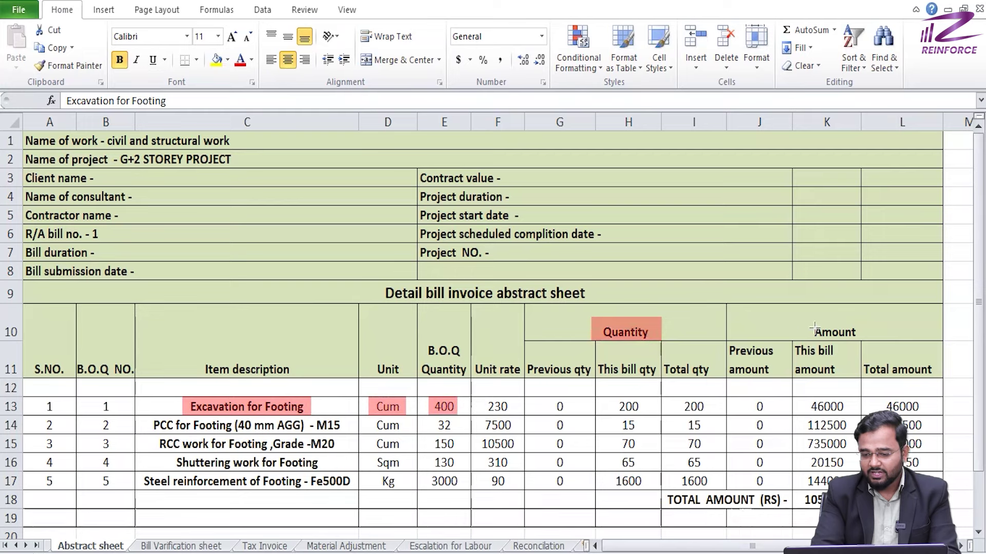
- Highlight the Amount header and the Previous qty, Previous amount and This bill amount headings
left_click_drag(798, 322, 859, 340)
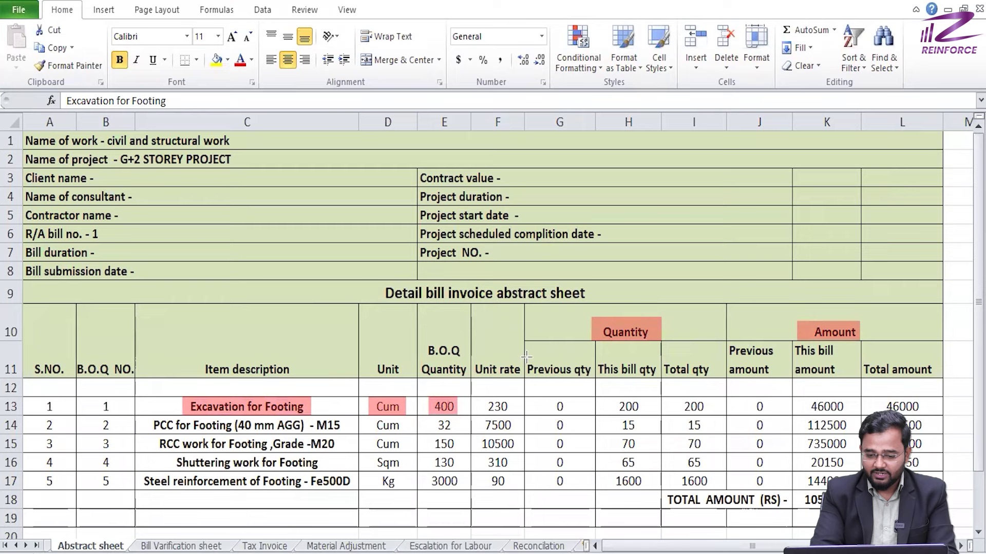
mouse_move(554, 366)
left_mouse_down()
mouse_move(591, 379)
mouse_move(714, 378)
left_mouse_up()
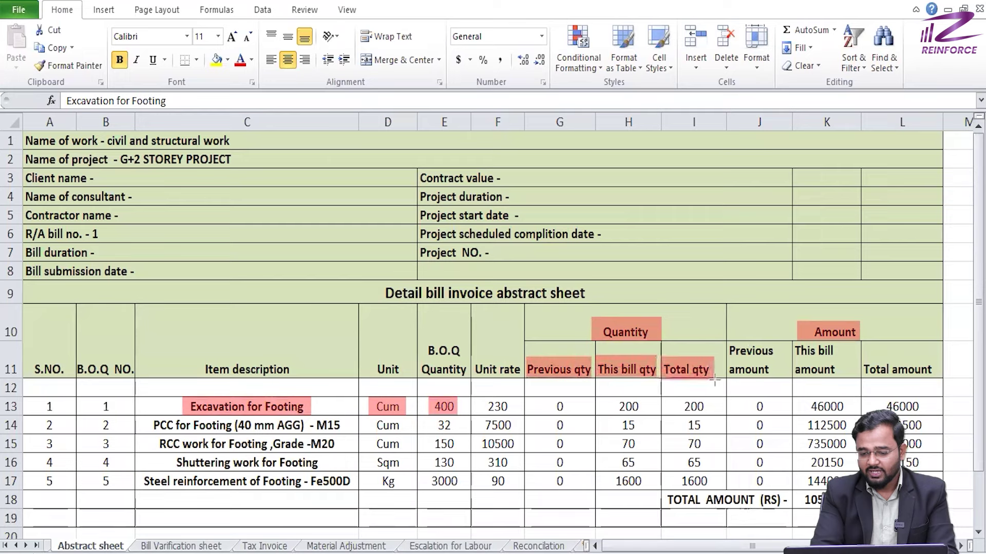
left_click_drag(725, 341, 784, 380)
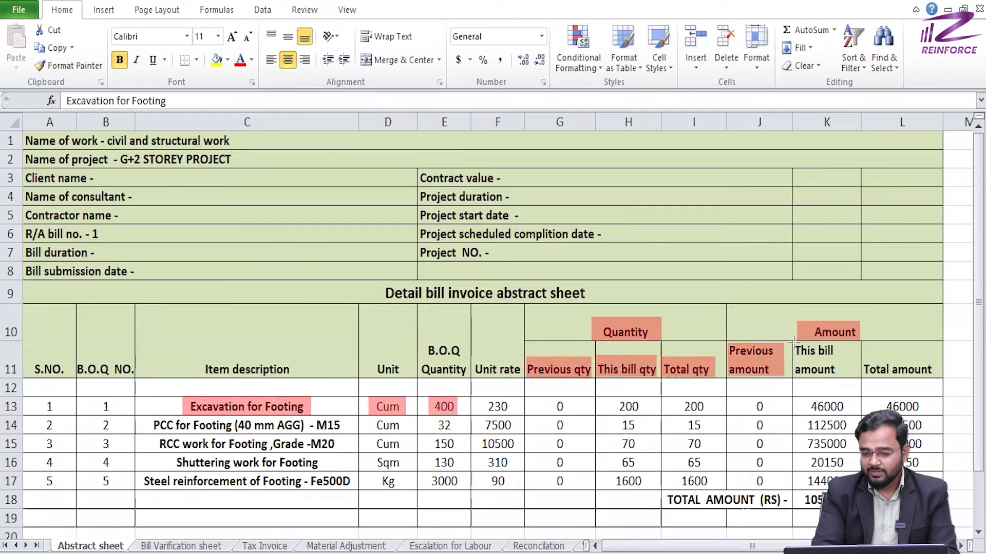
mouse_move(792, 341)
left_mouse_down()
mouse_move(848, 381)
mouse_move(936, 377)
left_mouse_up()
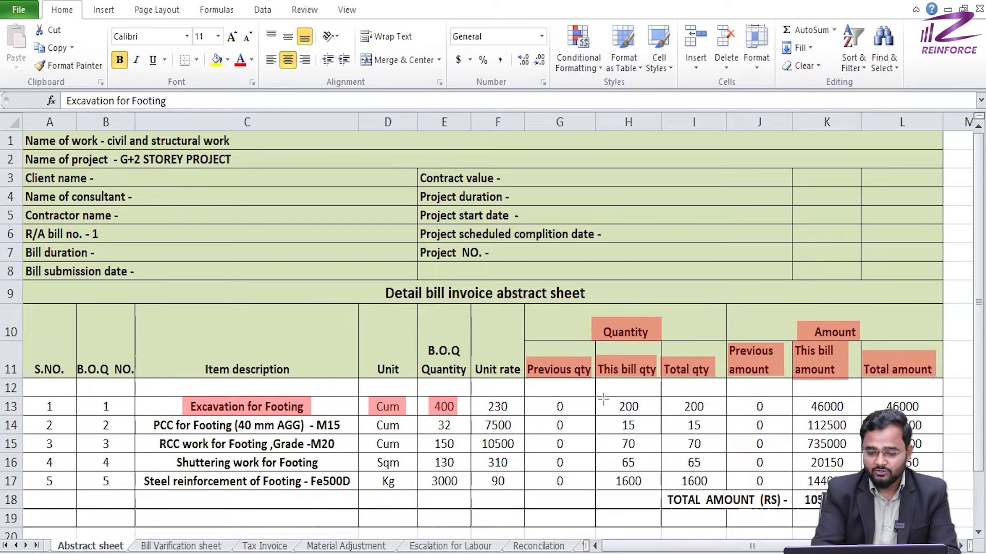
- Highlight the previous qty and previous amount zeros, this bill amounts with their total, and total qty figures
left_click_drag(547, 392, 577, 493)
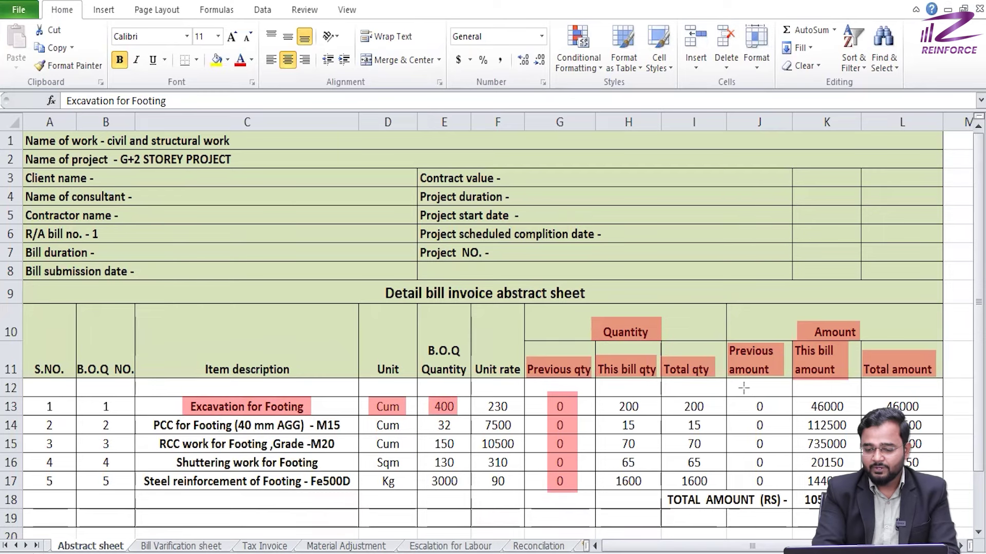
left_click_drag(743, 388, 773, 501)
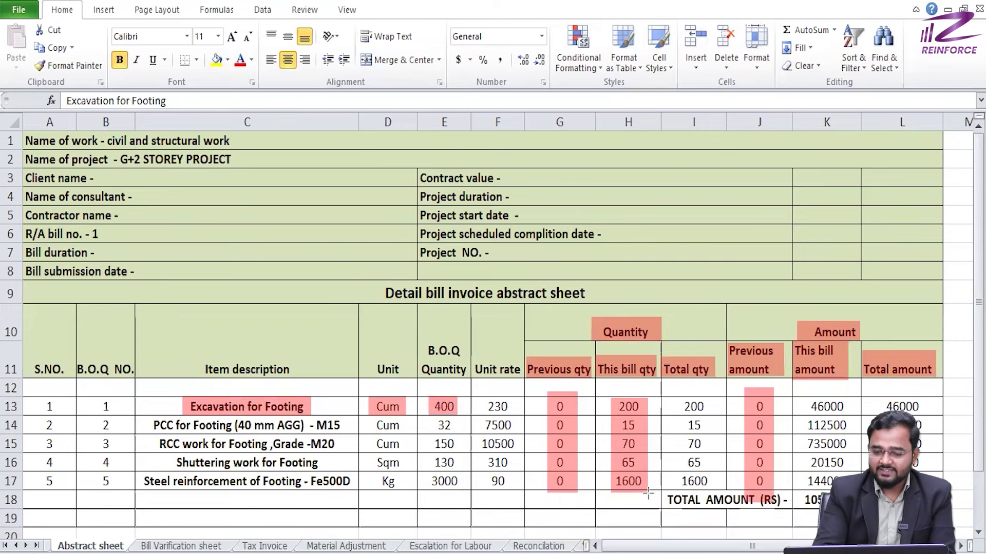
left_click_drag(800, 397, 851, 510)
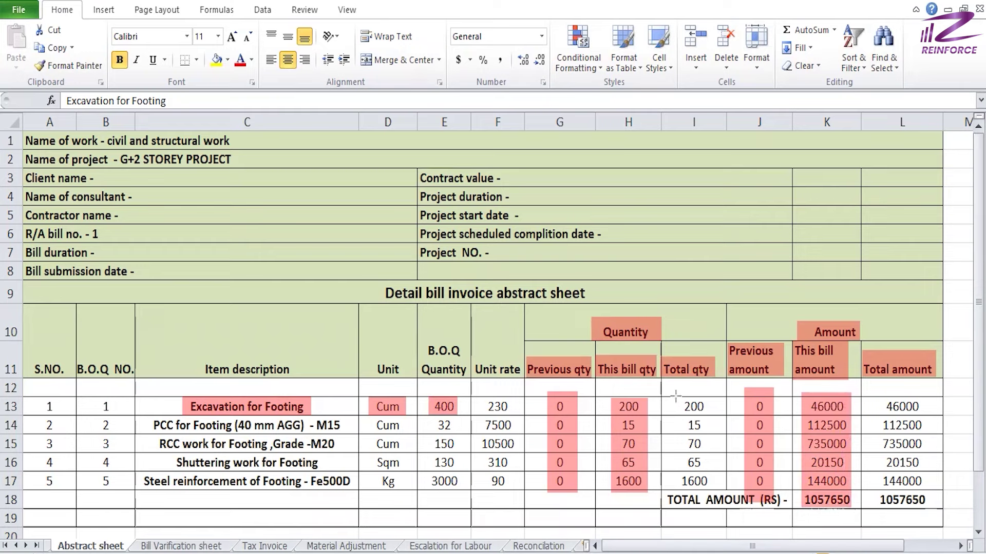
left_click_drag(676, 395, 714, 485)
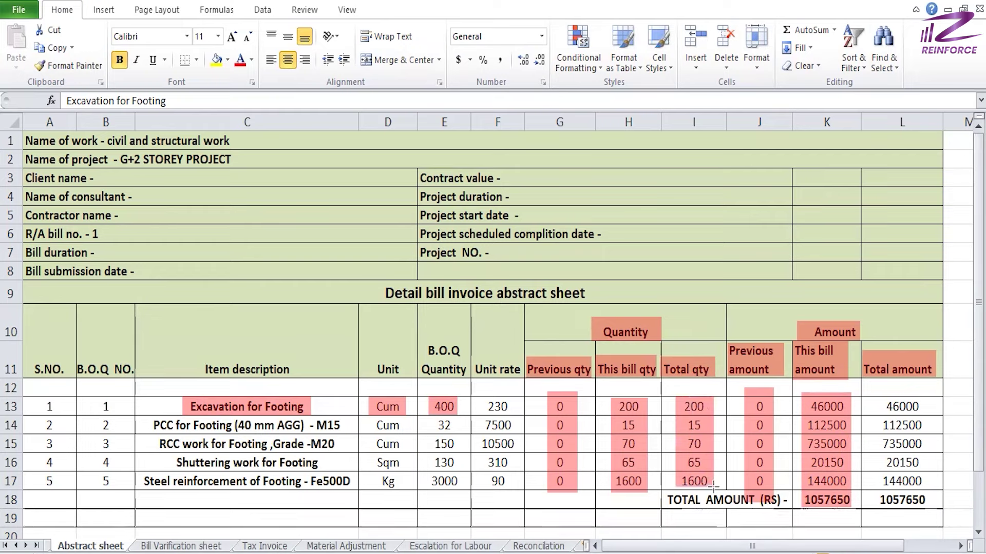
- Highlight the Total amount figures and grand total in L13:L18
left_click_drag(876, 394, 929, 508)
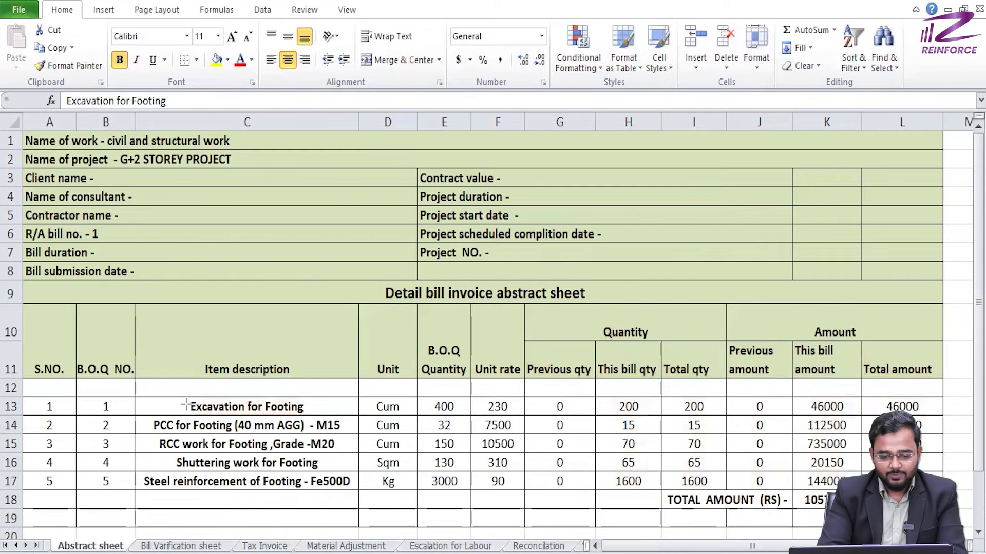
- Highlight the Excavation for Footing description, Cum unit, this bill qty 200 and unit rate 230
left_click_drag(182, 395, 314, 416)
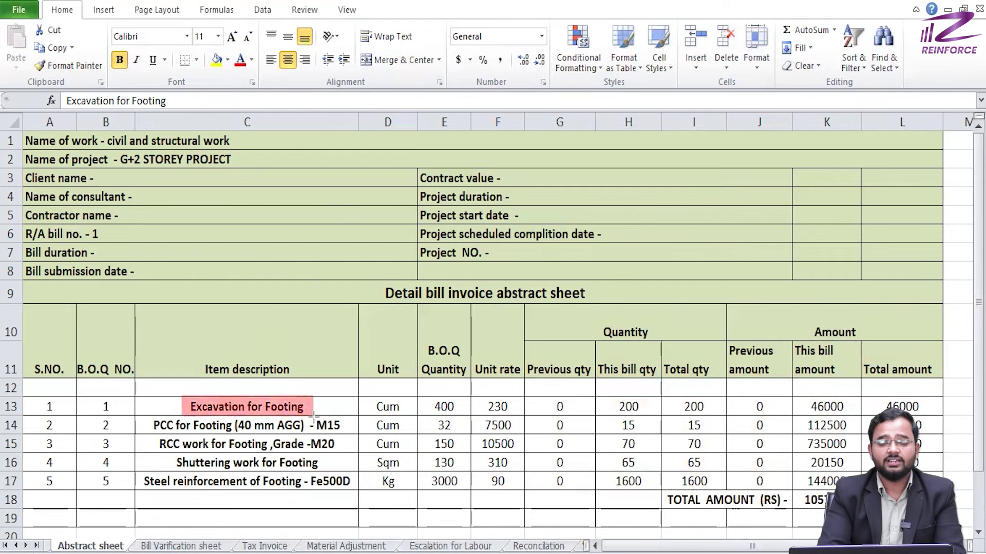
mouse_move(369, 397)
left_mouse_down()
mouse_move(405, 417)
mouse_move(460, 418)
left_mouse_up()
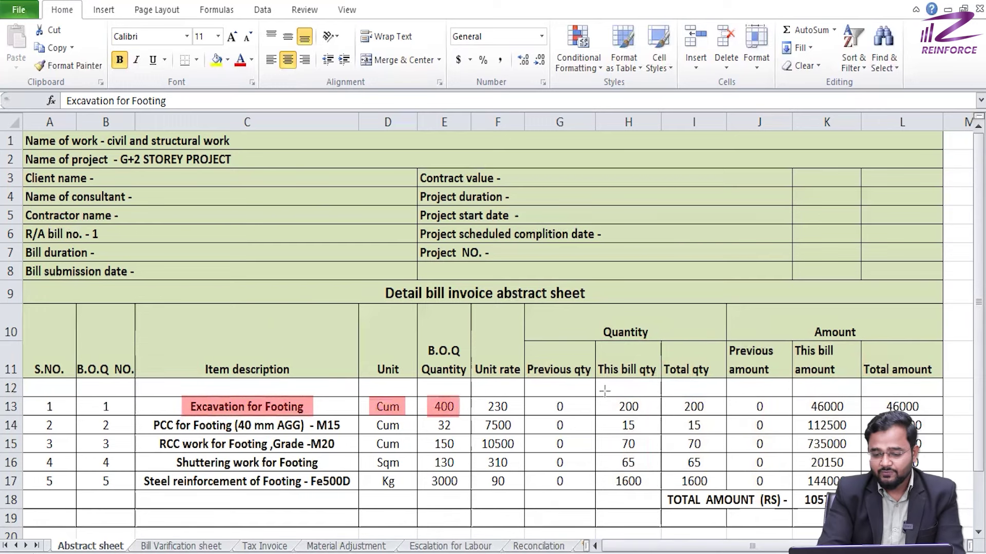
left_click_drag(610, 392, 646, 417)
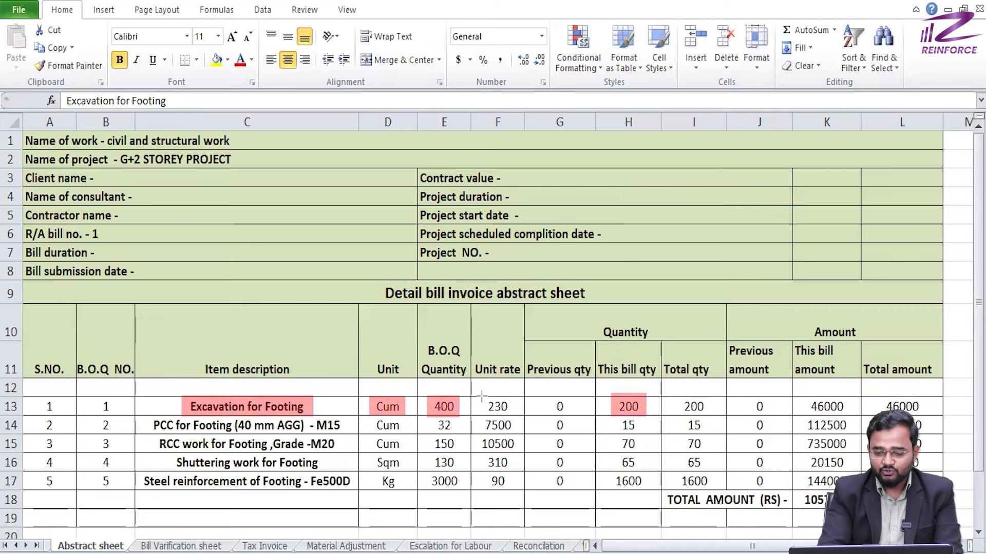
left_click_drag(481, 395, 514, 417)
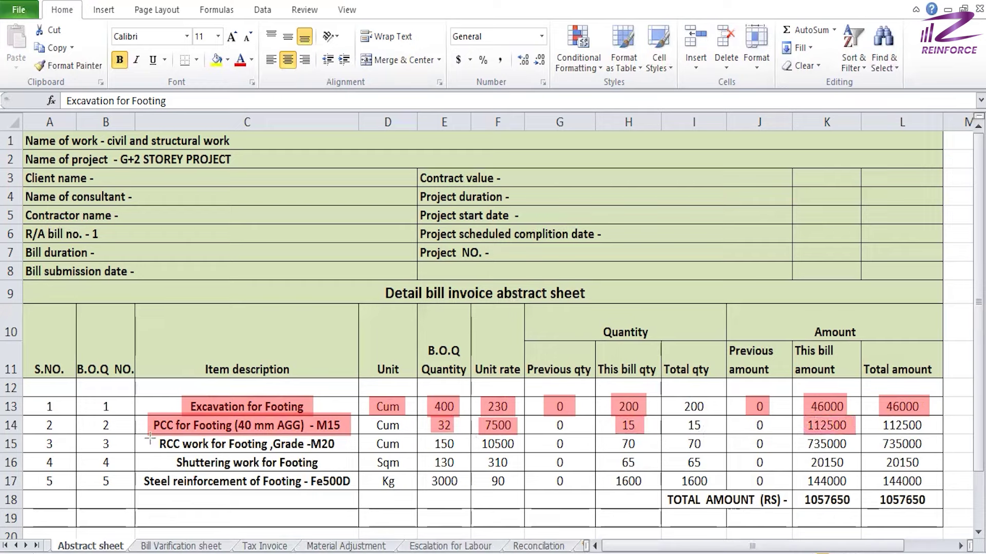
- Highlight the RCC work for Footing row: rate 10500, B.O.Q 150, bill qty 70, amount 735000
left_click_drag(150, 436, 337, 451)
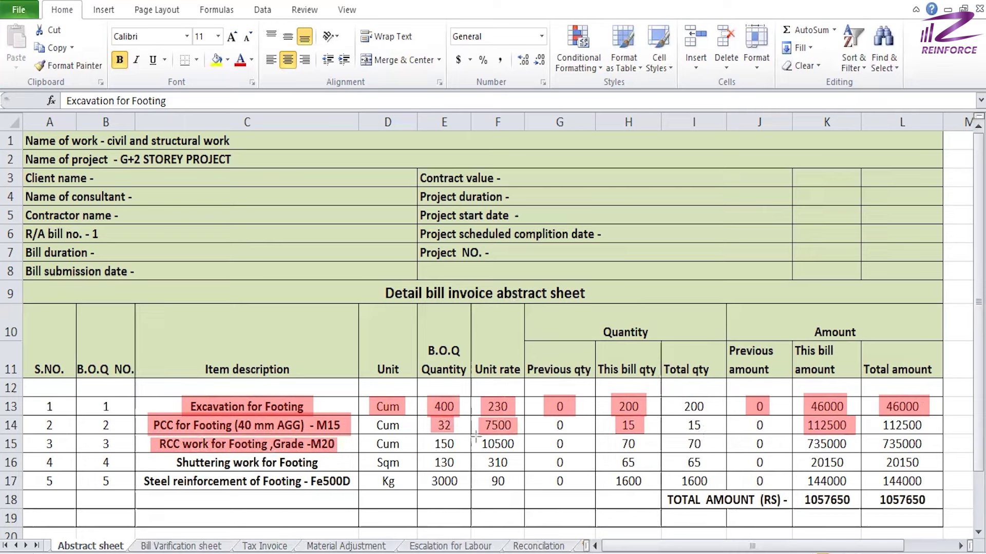
left_click_drag(476, 437, 522, 452)
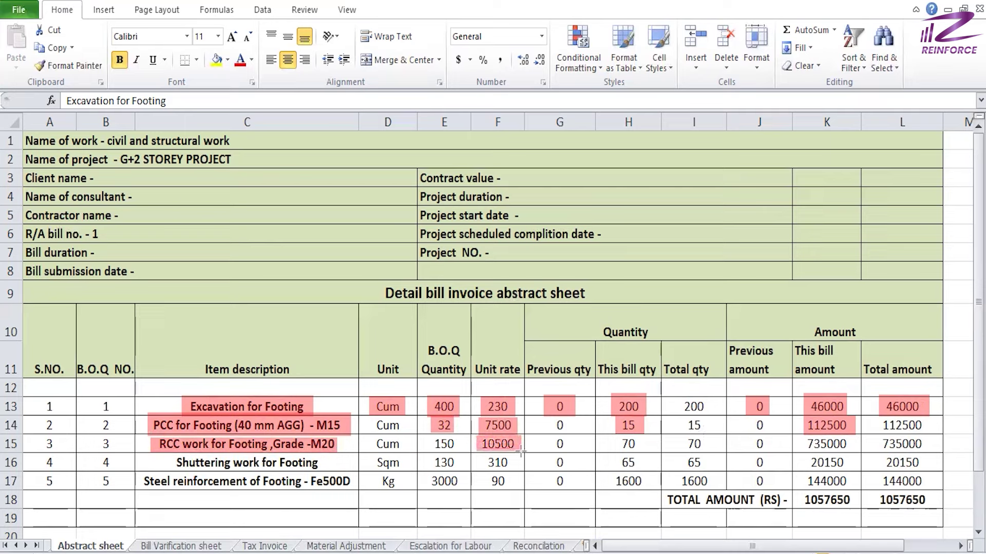
left_click_drag(428, 437, 458, 452)
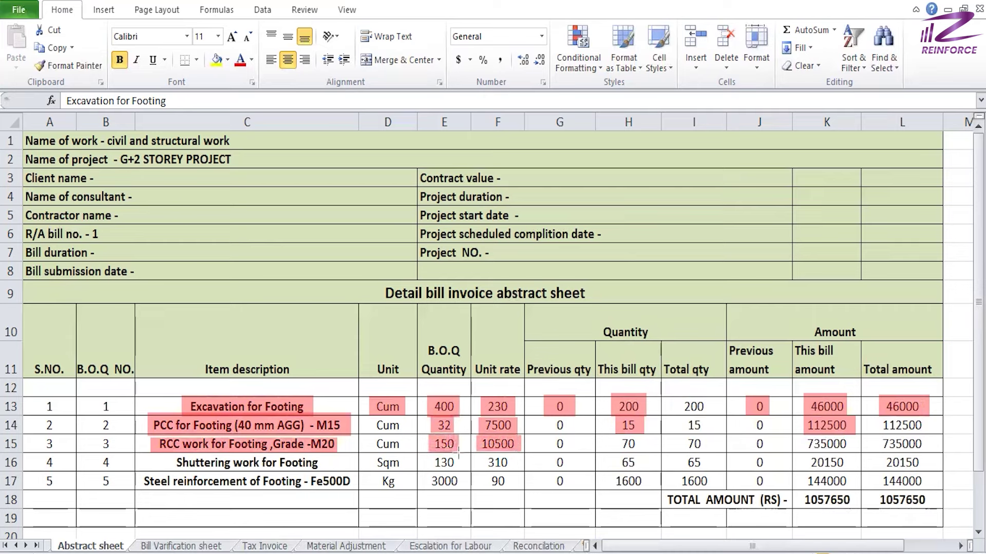
left_click_drag(613, 434, 639, 451)
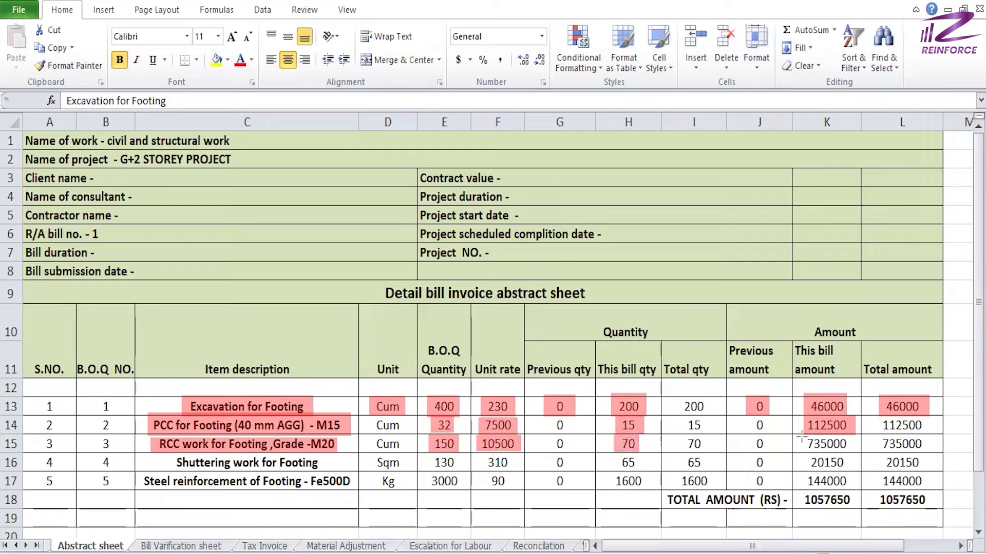
left_click_drag(798, 435, 853, 452)
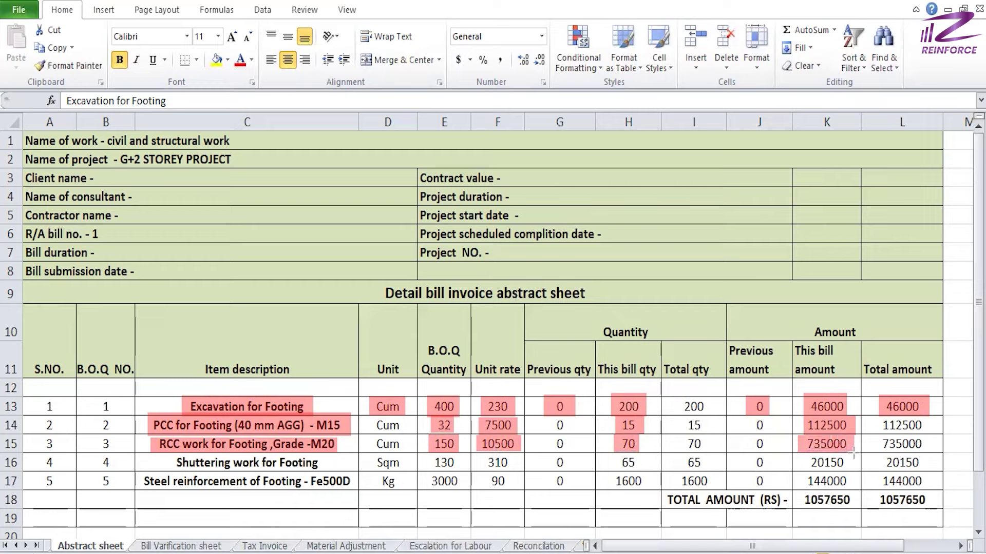
- Highlight the Shuttering work for Footing row with bill qty 65 and amount 20150
left_click_drag(166, 454, 515, 470)
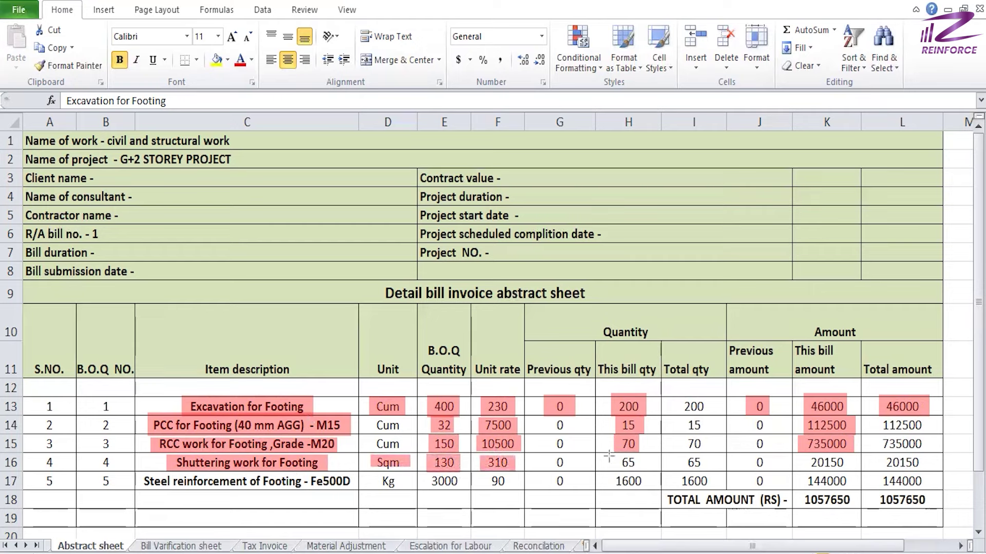
left_click_drag(612, 455, 638, 467)
left_click_drag(801, 454, 850, 471)
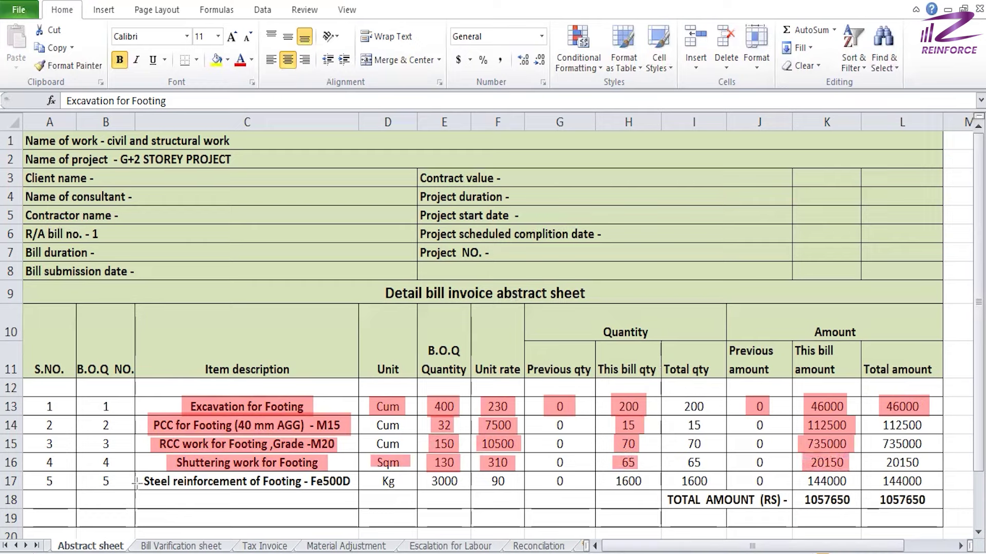
- Highlight the steel reinforcement row (Kg, rate 90, qty 1600, 144000) and the 1057650 total
left_click_drag(137, 468, 353, 492)
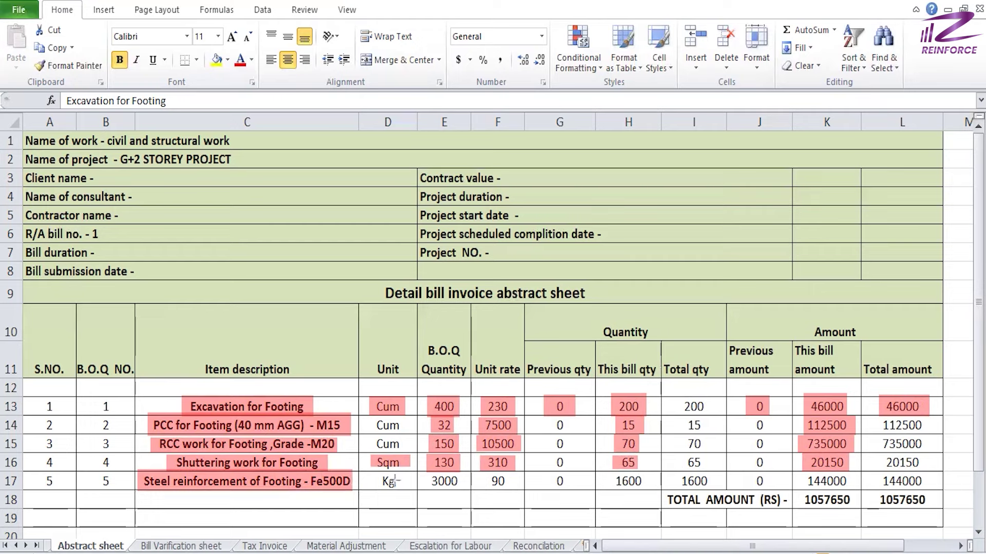
mouse_move(373, 470)
left_mouse_down()
mouse_move(403, 488)
mouse_move(461, 492)
left_mouse_up()
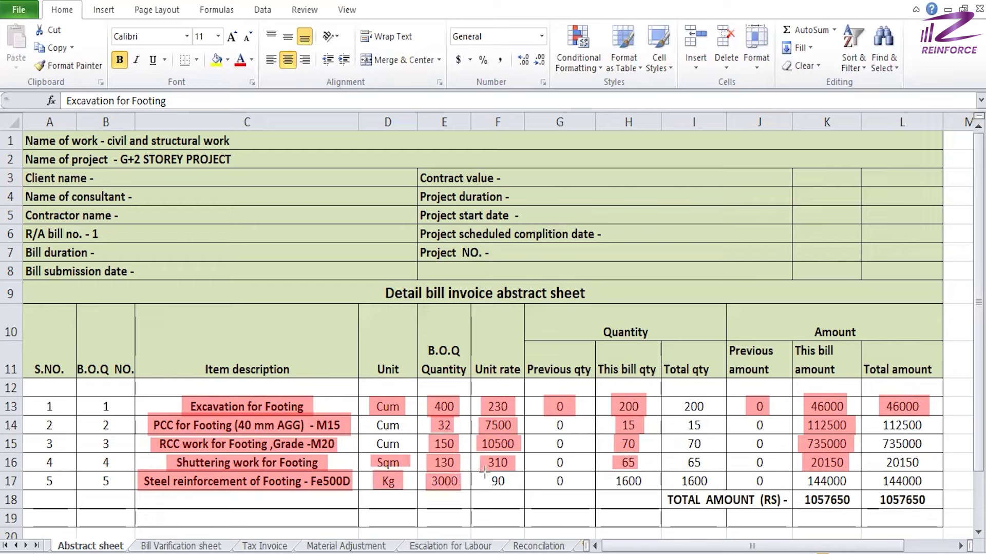
left_click_drag(485, 472, 509, 491)
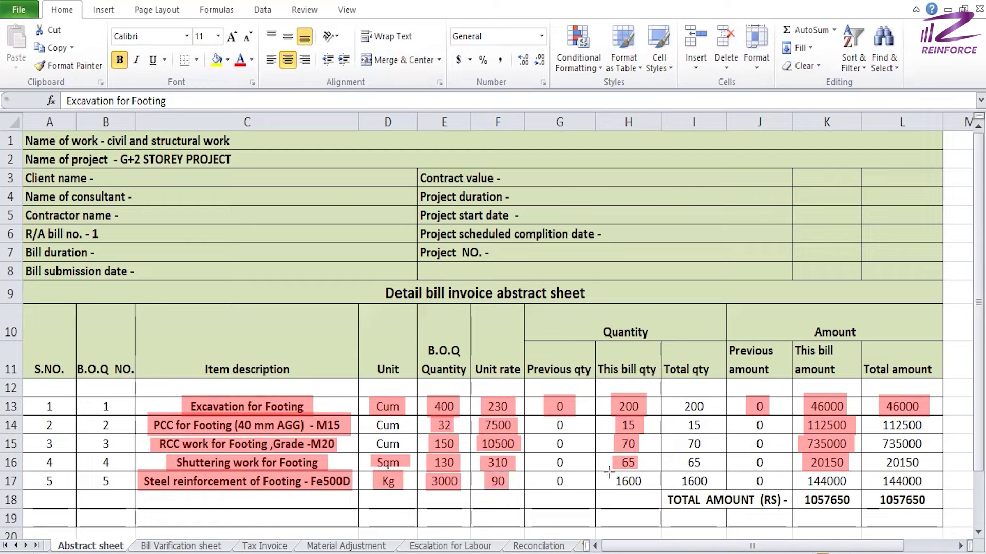
left_click_drag(621, 473, 646, 493)
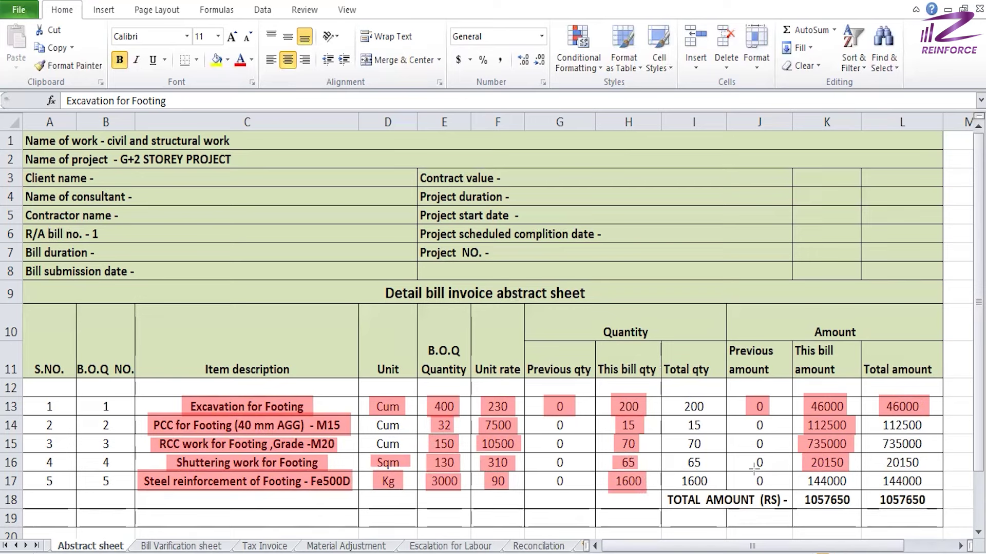
left_click_drag(799, 471, 851, 486)
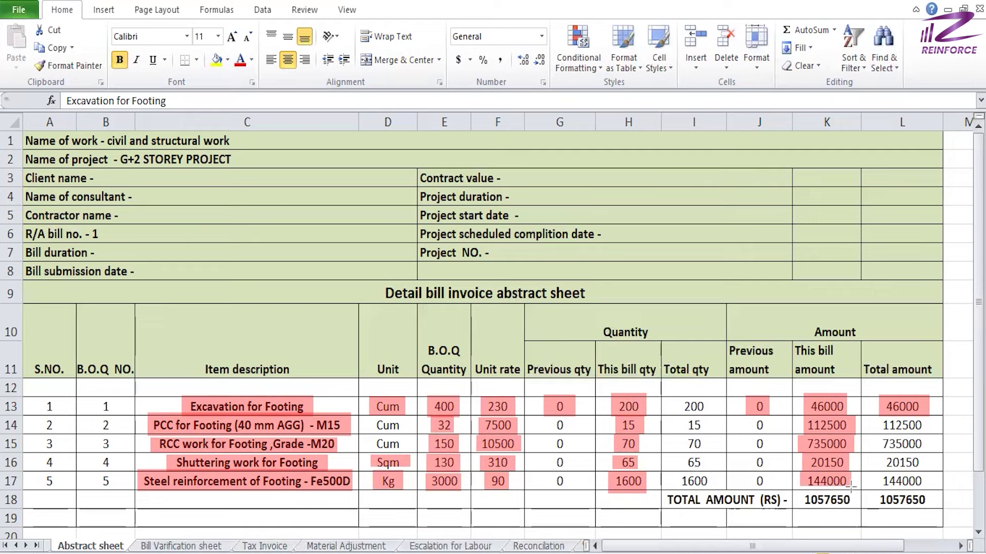
left_click_drag(800, 492, 852, 508)
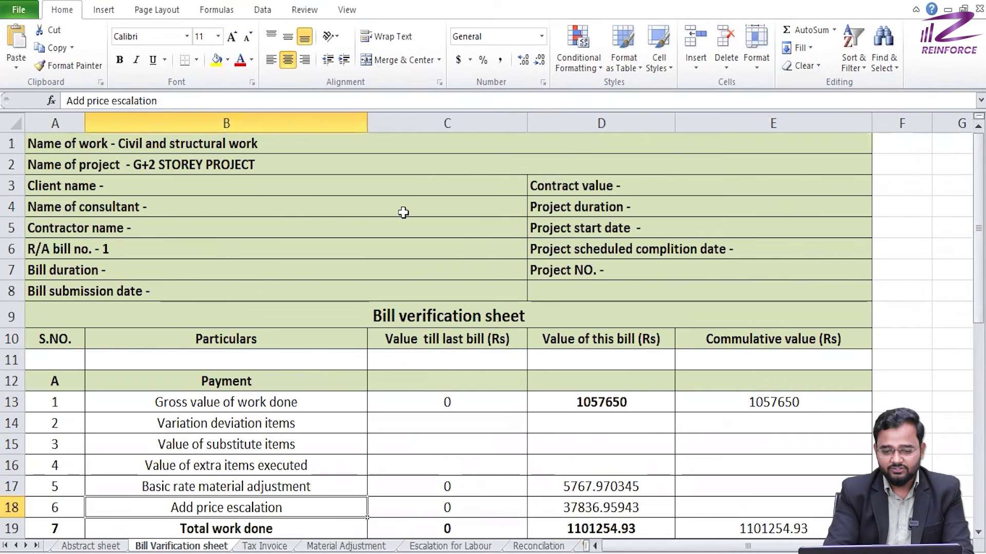
- Highlight the Value till last bill and Value of this bill headings on the Bill Varification sheet
scroll(403, 212, "down", 2)
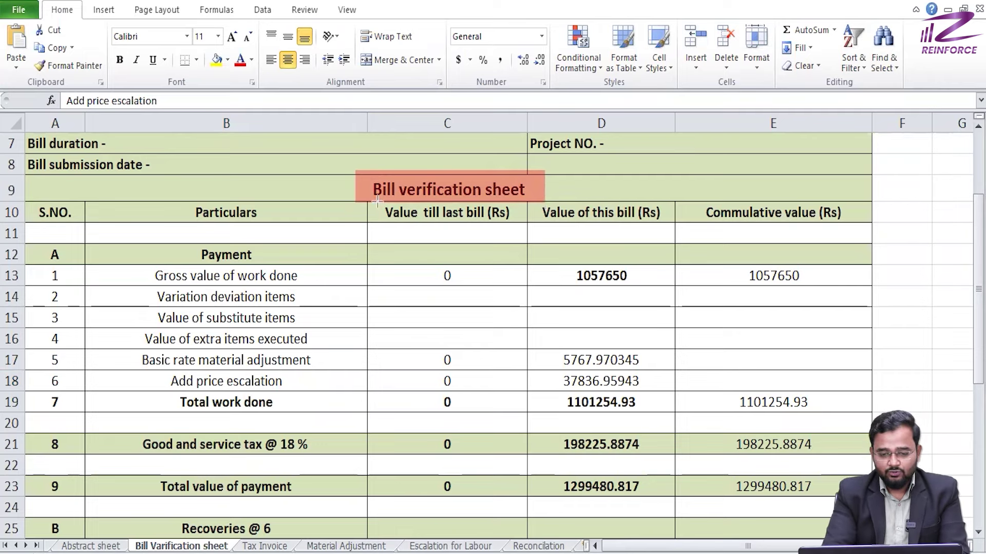
left_click_drag(377, 202, 519, 232)
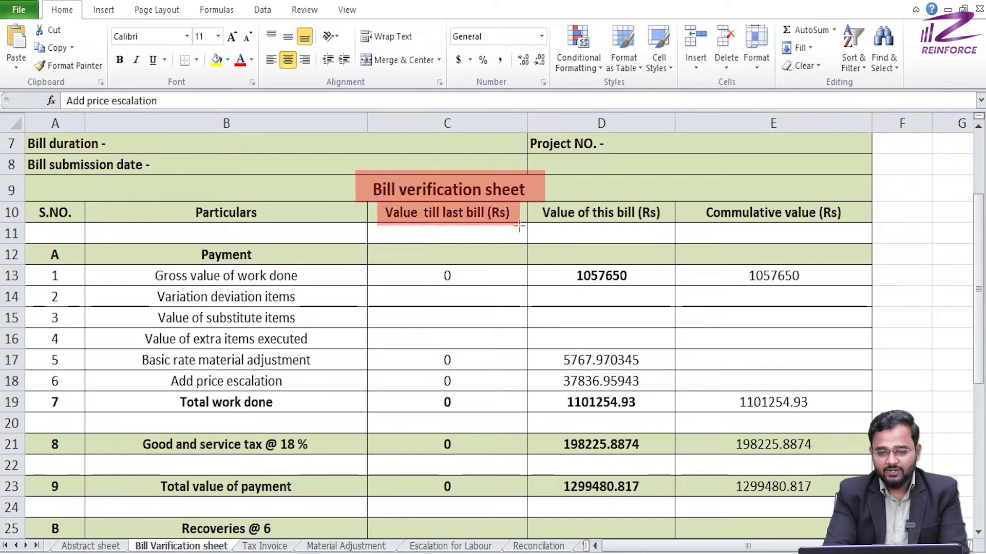
mouse_move(535, 202)
left_mouse_down()
mouse_move(665, 221)
mouse_move(846, 222)
left_mouse_up()
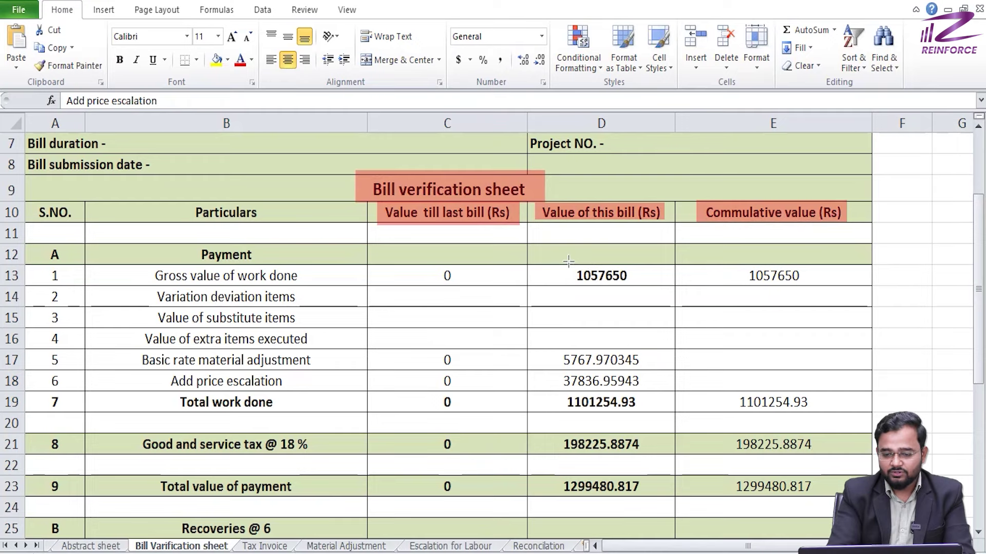
- Highlight the 1057650 gross value plus the gross value, variation, substitute and extra items lines
left_click_drag(568, 262, 637, 288)
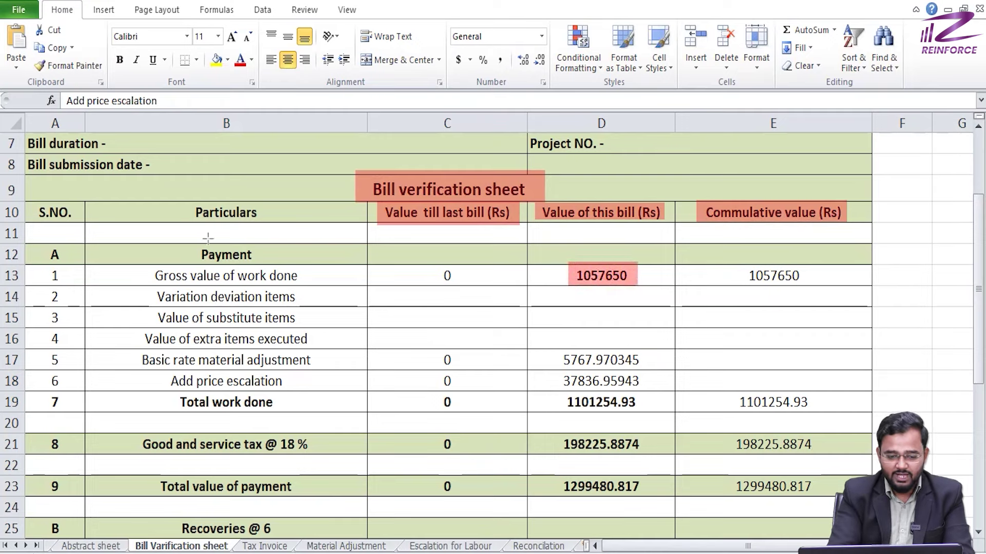
left_click_drag(148, 265, 304, 287)
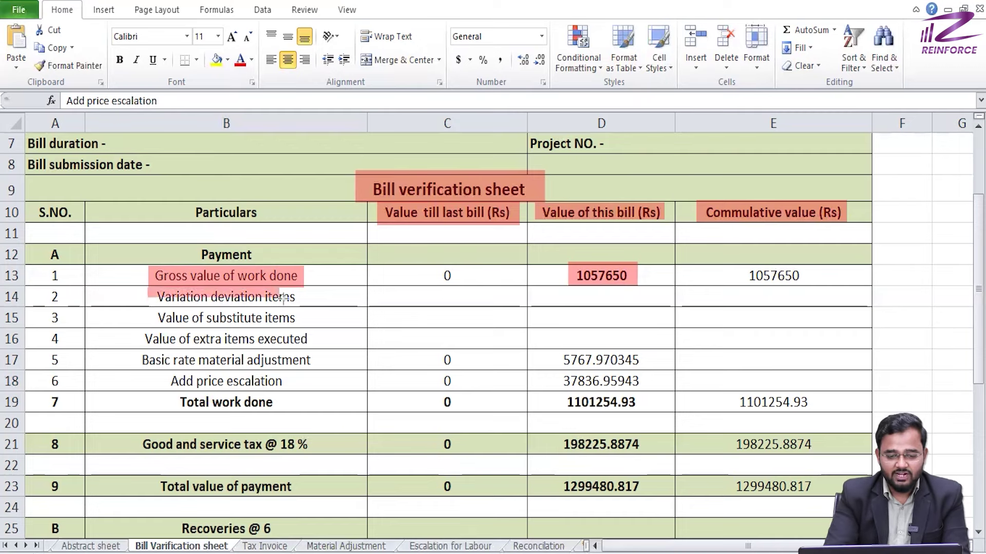
left_click_drag(149, 287, 299, 307)
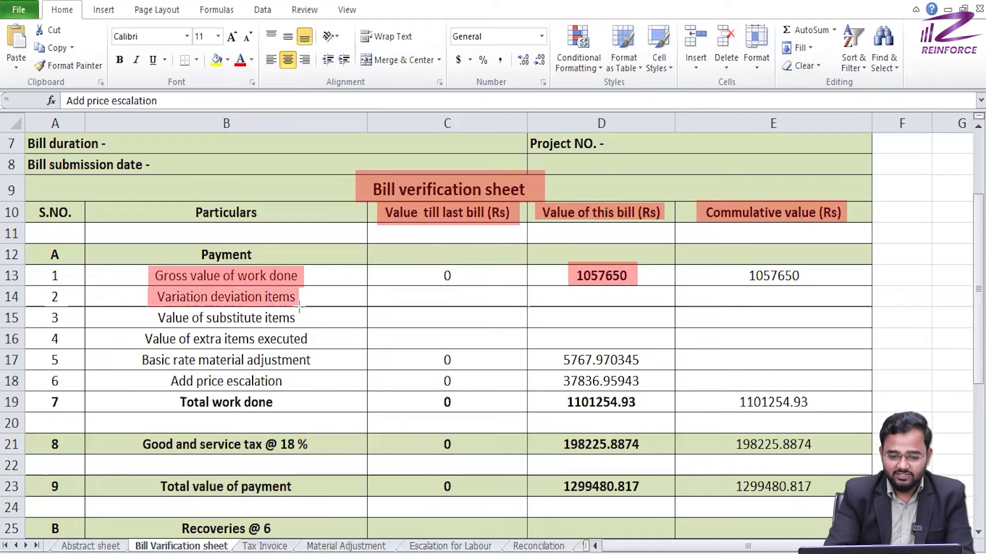
left_click_drag(148, 308, 298, 327)
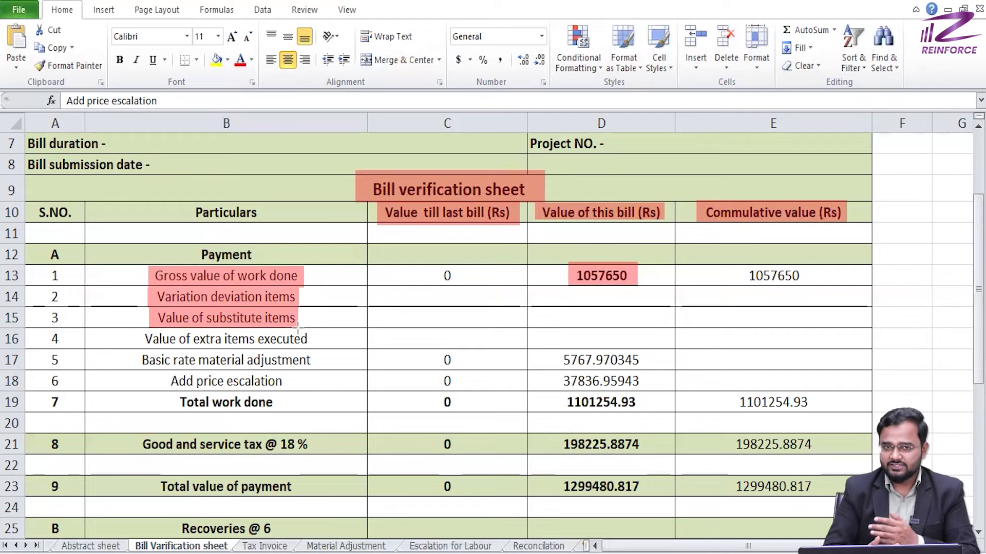
left_click_drag(138, 339, 314, 349)
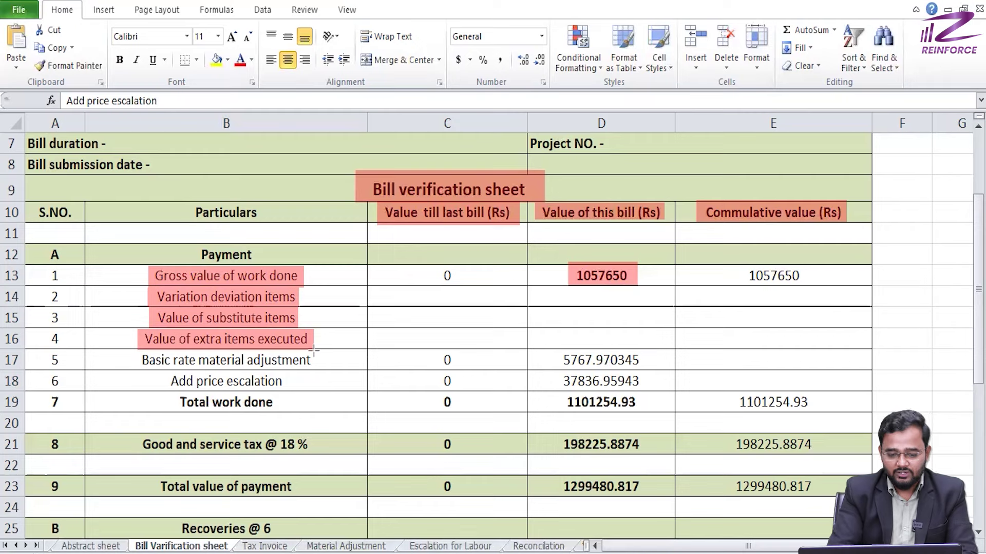
- Highlight material adjustment 5767.970345, price escalation 37836.95943 and total work done 1101254.93 with their labels
left_click_drag(132, 358, 319, 361)
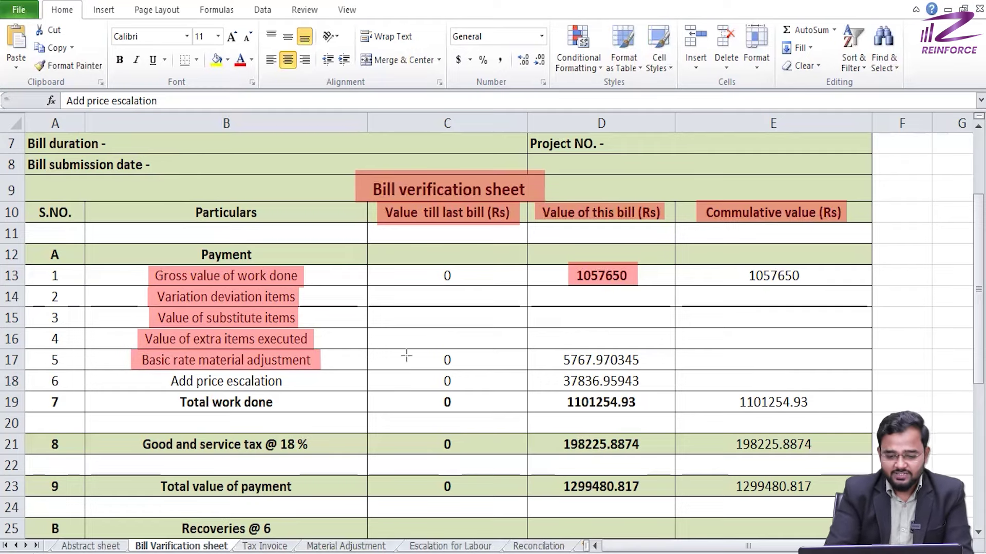
left_click_drag(542, 347, 652, 370)
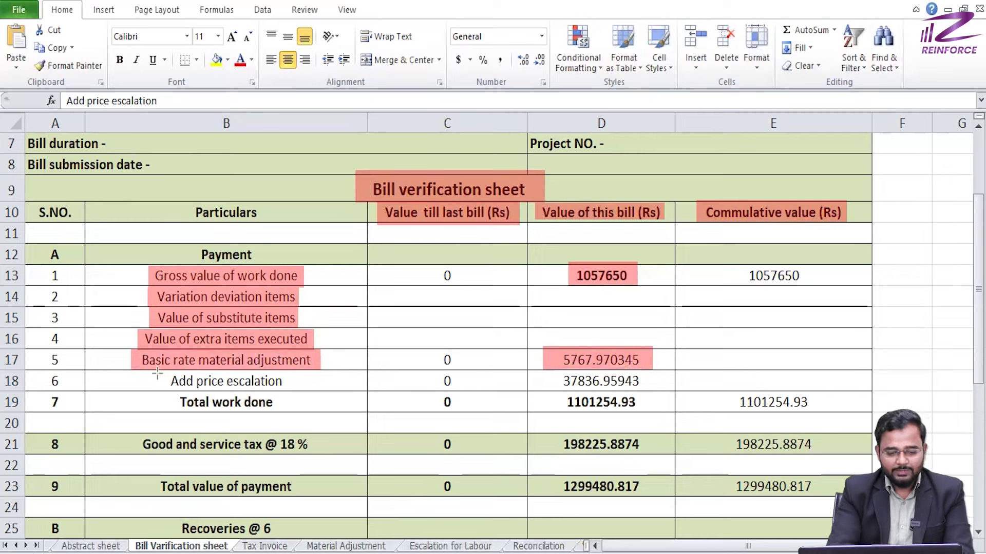
left_click_drag(158, 370, 300, 390)
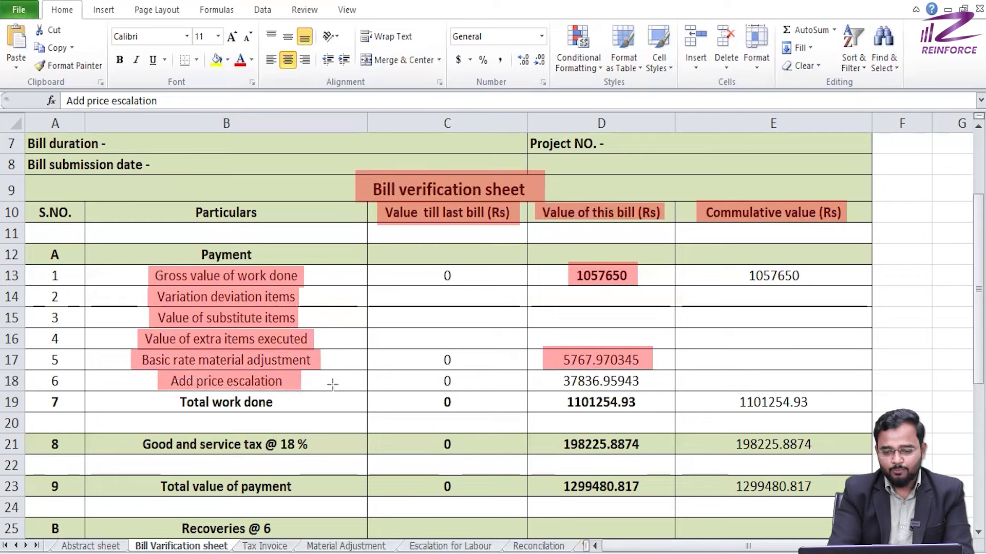
left_click_drag(557, 369, 651, 390)
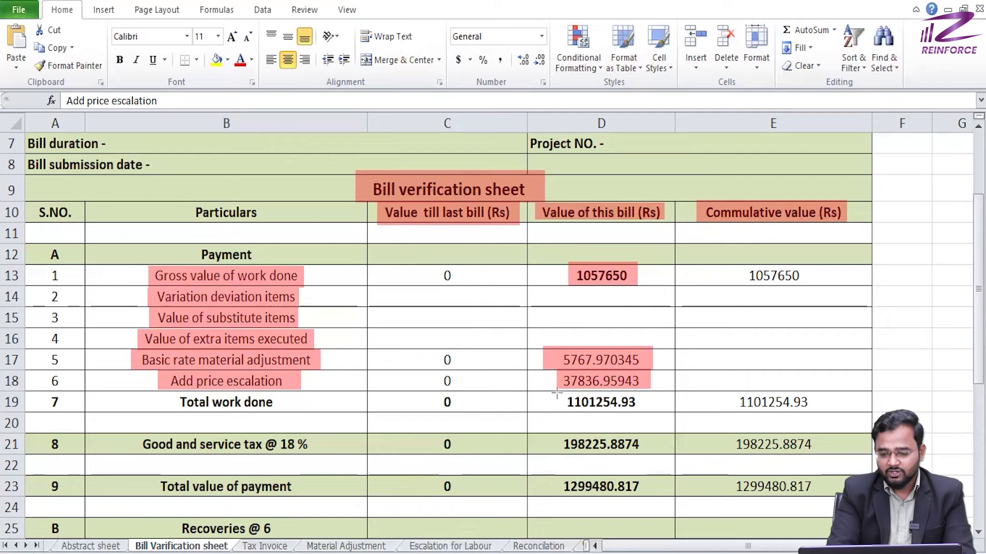
left_click_drag(557, 394, 643, 414)
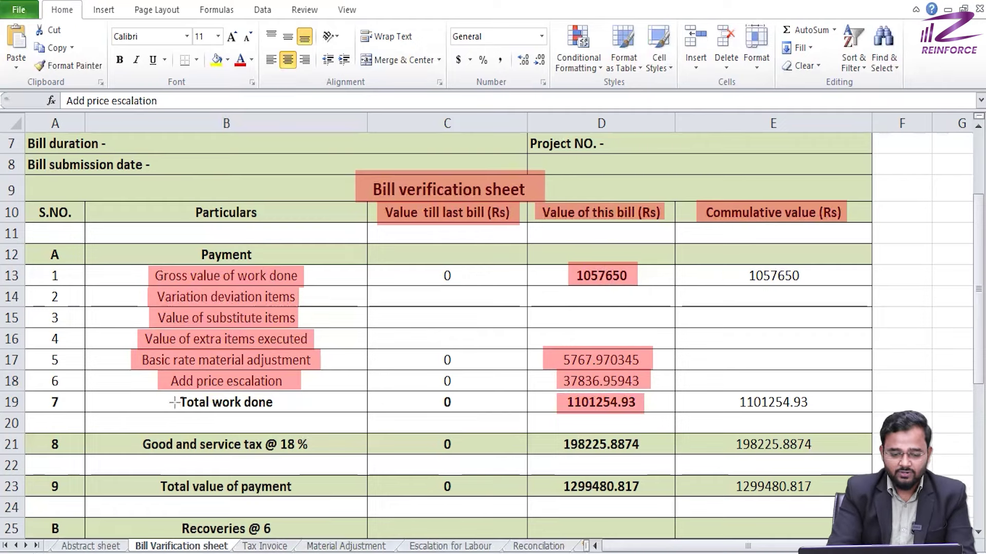
left_click_drag(165, 394, 289, 405)
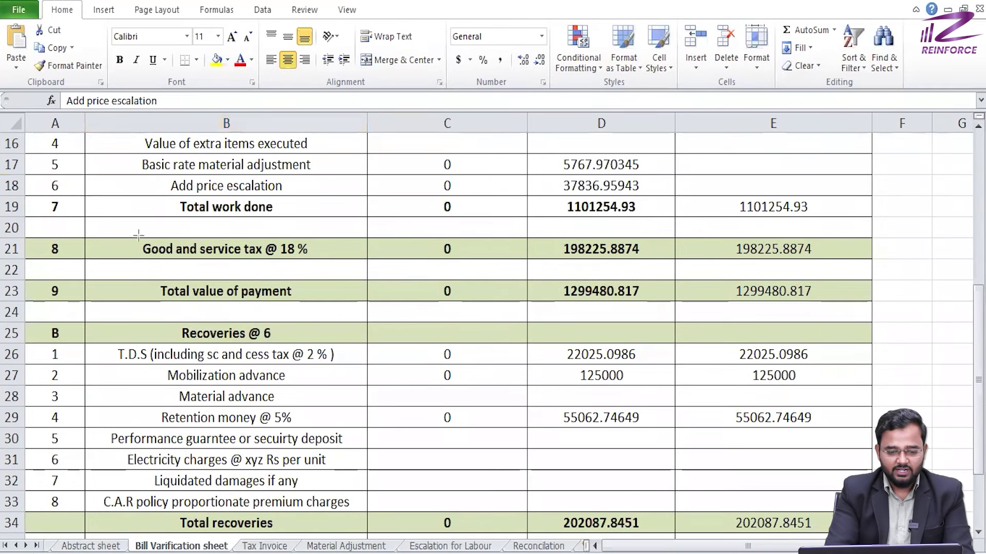
- Highlight the GST @ 18% line and 198225.8874, the 1299480.817 total payment and the T.D.S line
left_click_drag(135, 235, 311, 262)
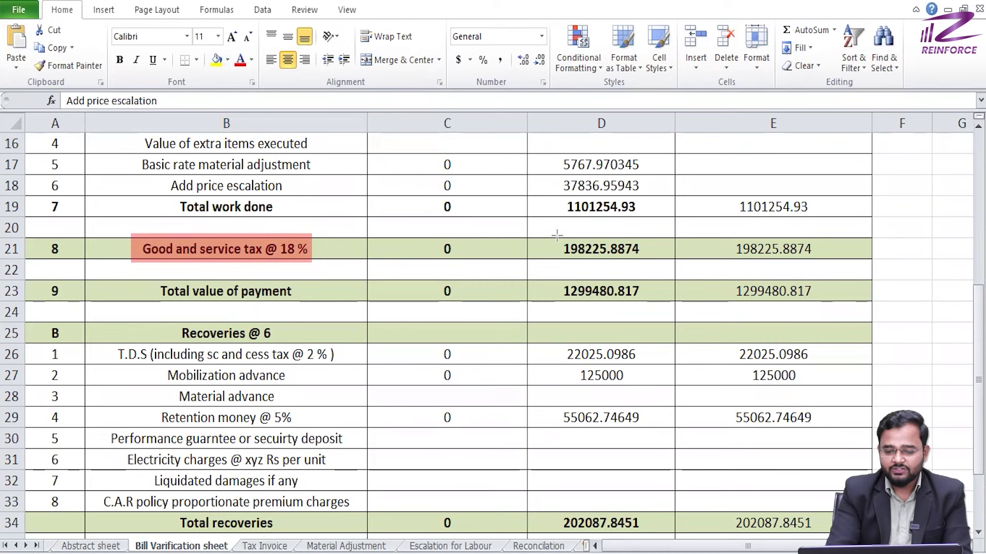
left_click_drag(557, 236, 652, 262)
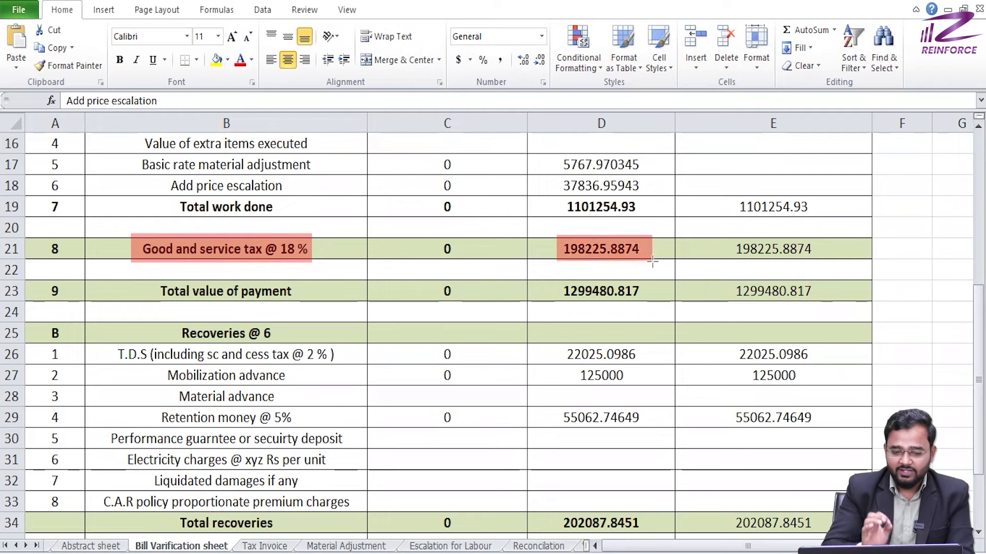
left_click_drag(558, 280, 654, 303)
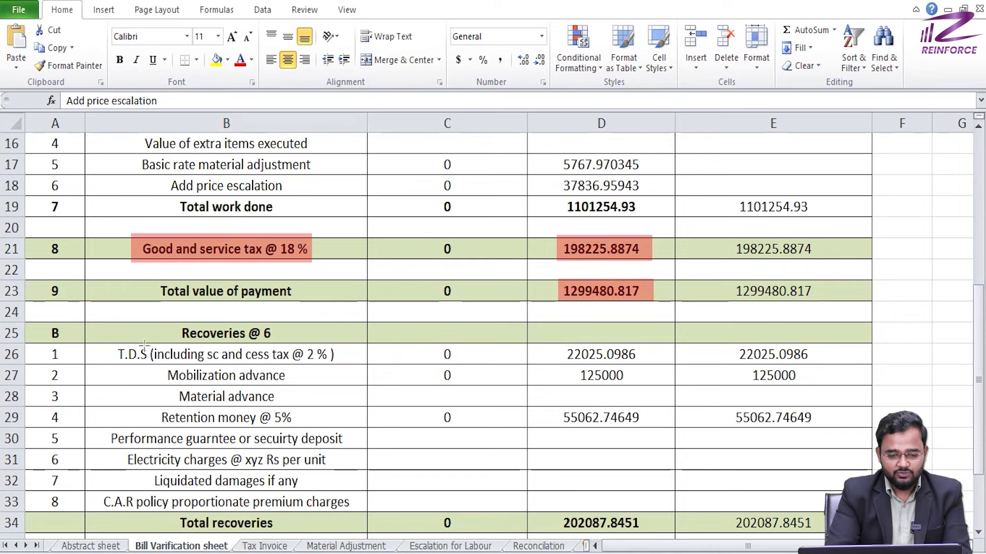
left_click_drag(109, 343, 349, 367)
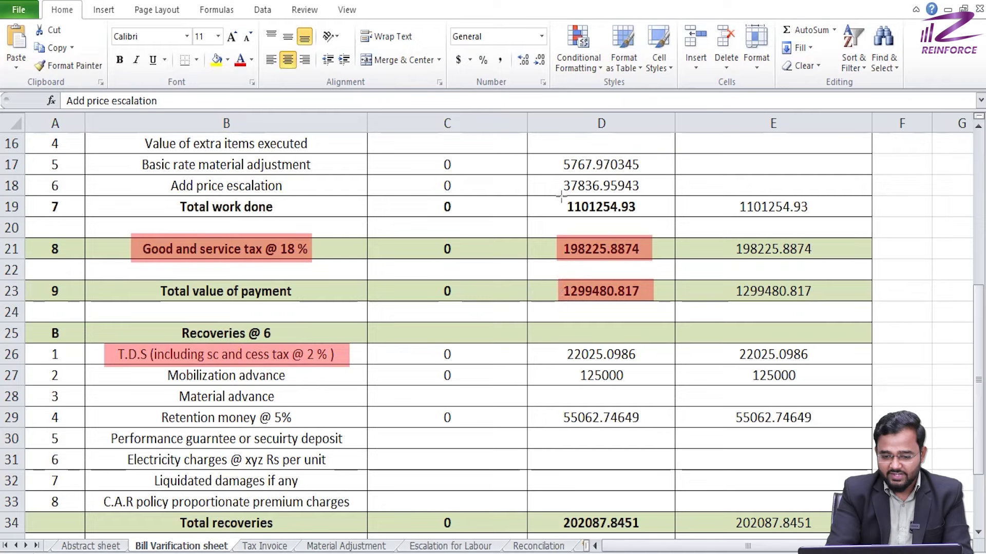
left_click_drag(561, 205, 636, 208)
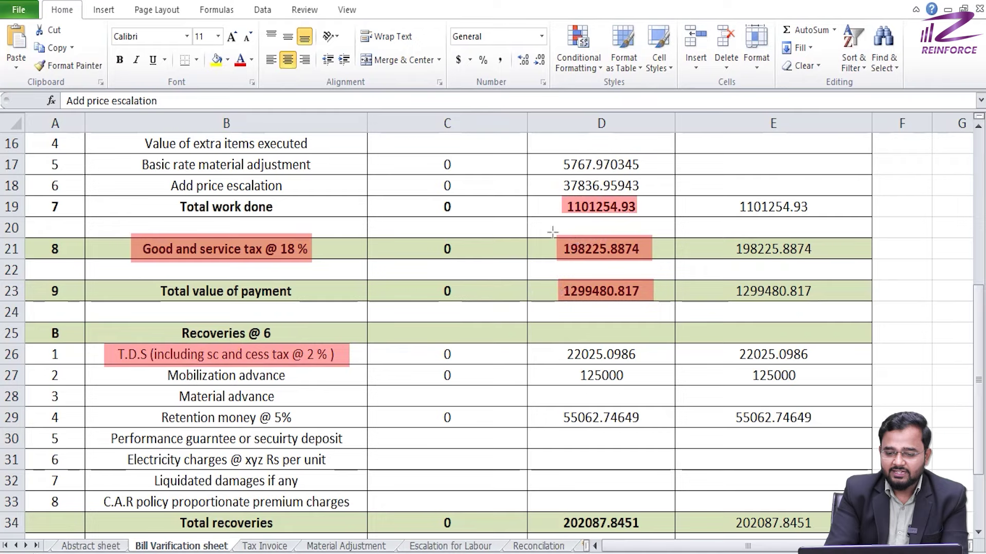
left_click_drag(554, 232, 661, 265)
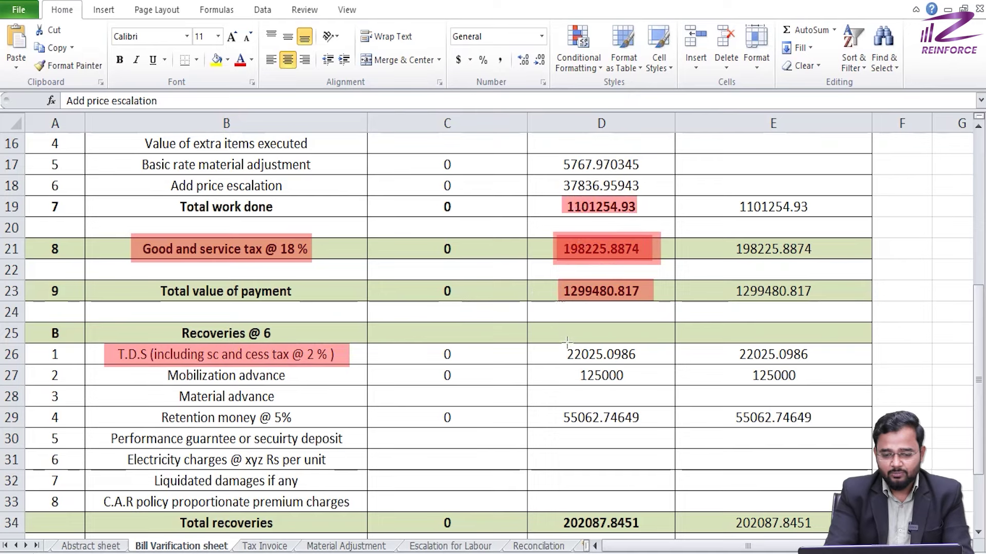
left_click_drag(560, 344, 640, 364)
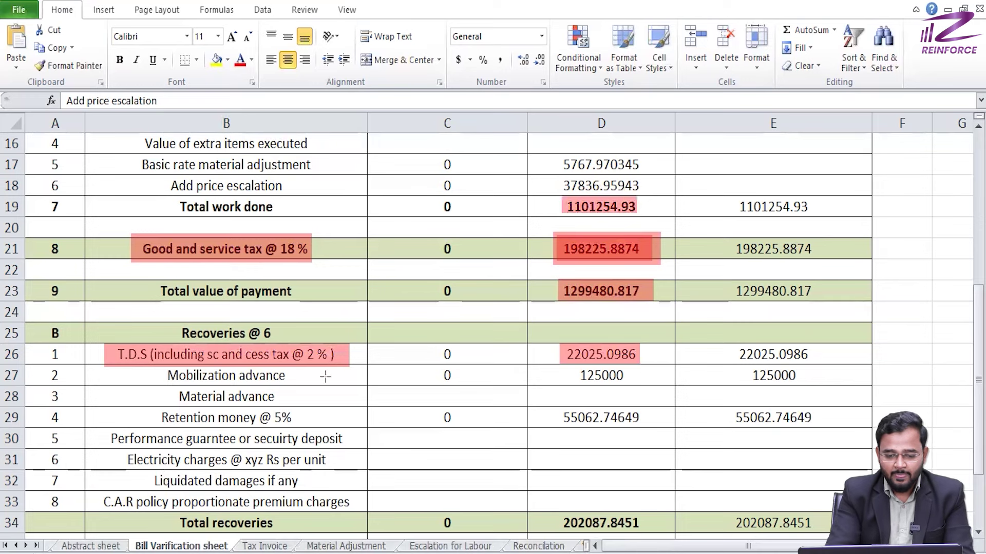
left_click_drag(160, 365, 286, 384)
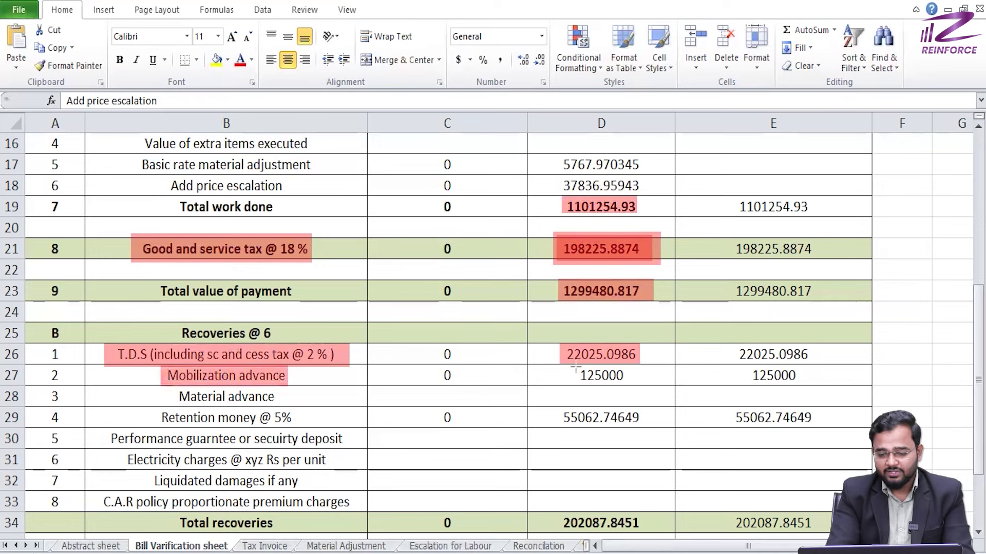
left_click_drag(571, 365, 634, 385)
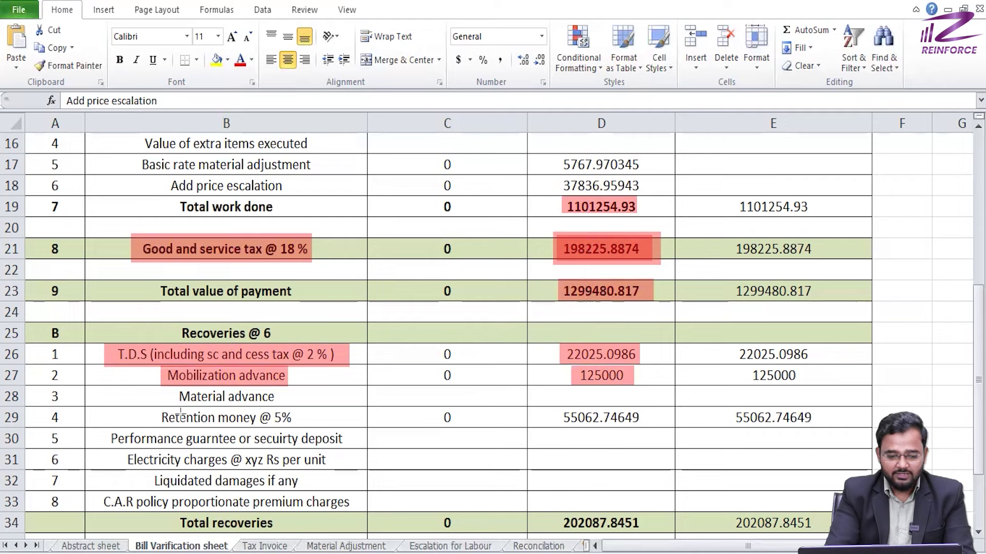
left_click_drag(173, 397, 285, 404)
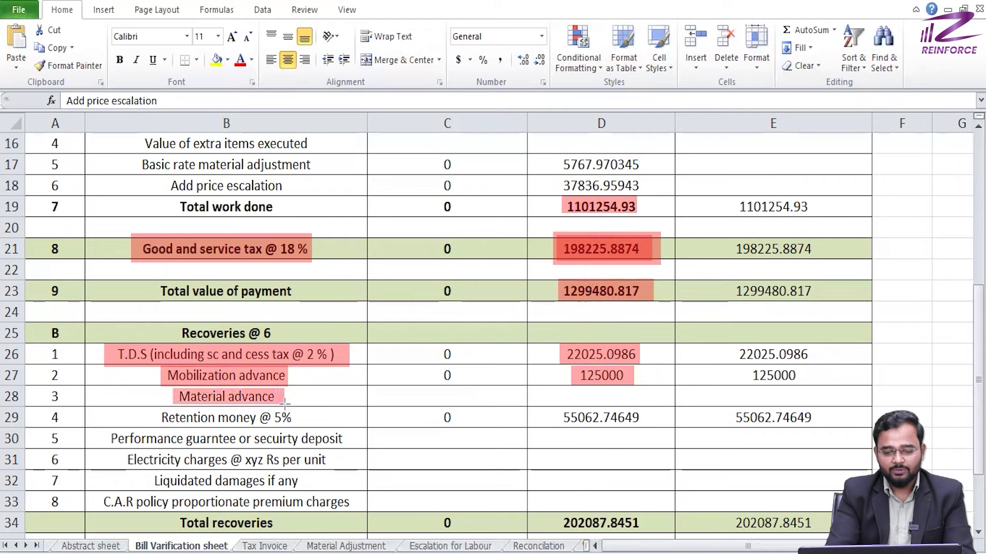
left_click_drag(563, 395, 643, 404)
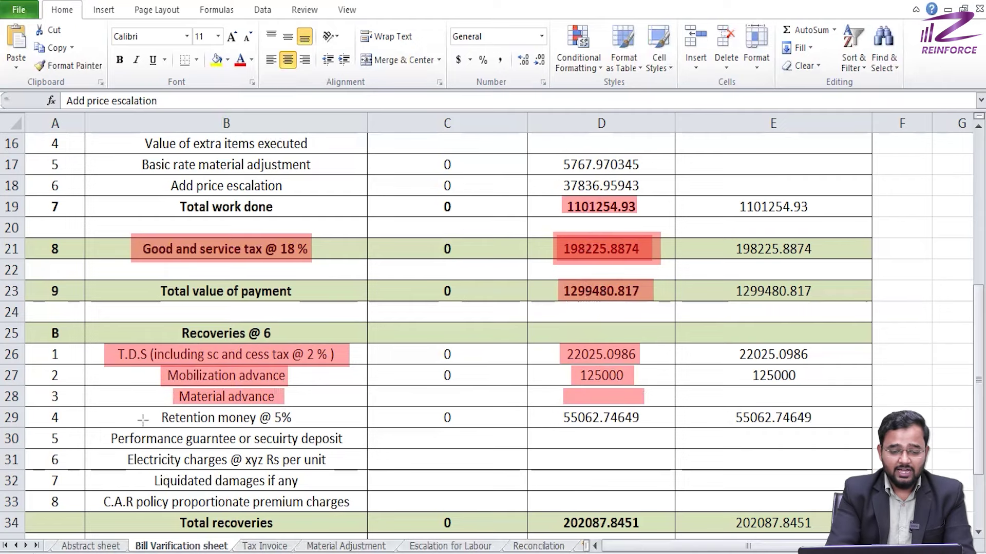
left_click_drag(149, 408, 304, 426)
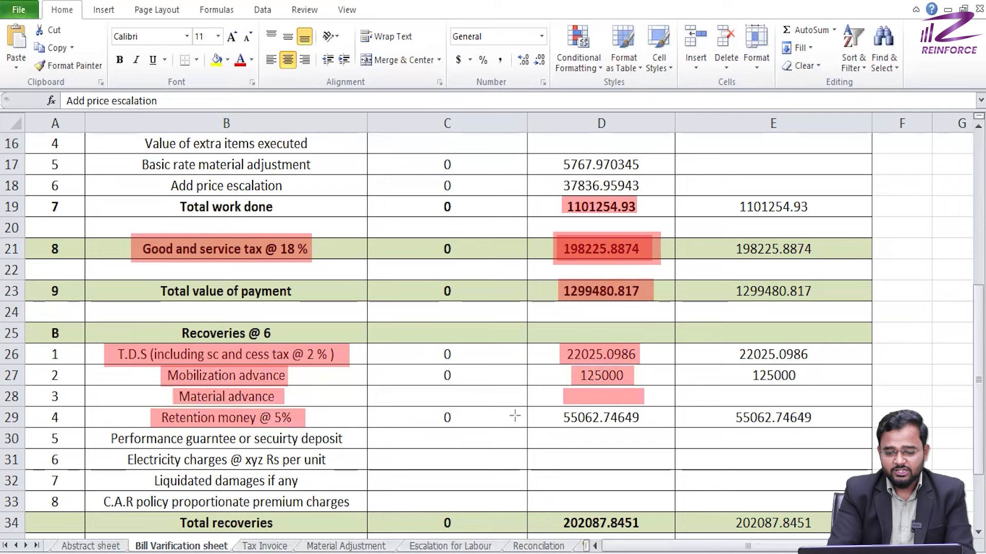
left_click_drag(550, 417, 647, 429)
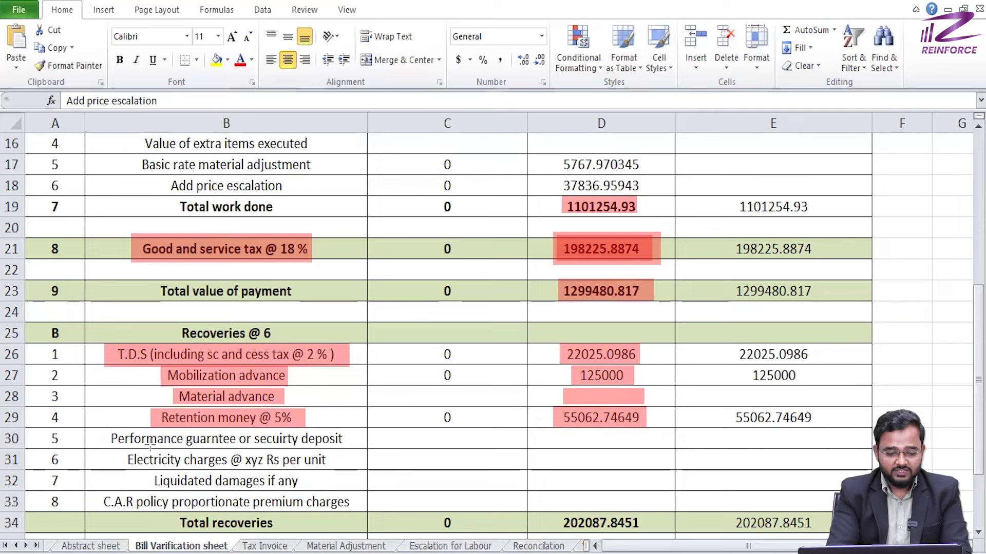
mouse_move(104, 429)
left_mouse_down()
mouse_move(294, 445)
mouse_move(350, 471)
mouse_move(355, 491)
left_mouse_up()
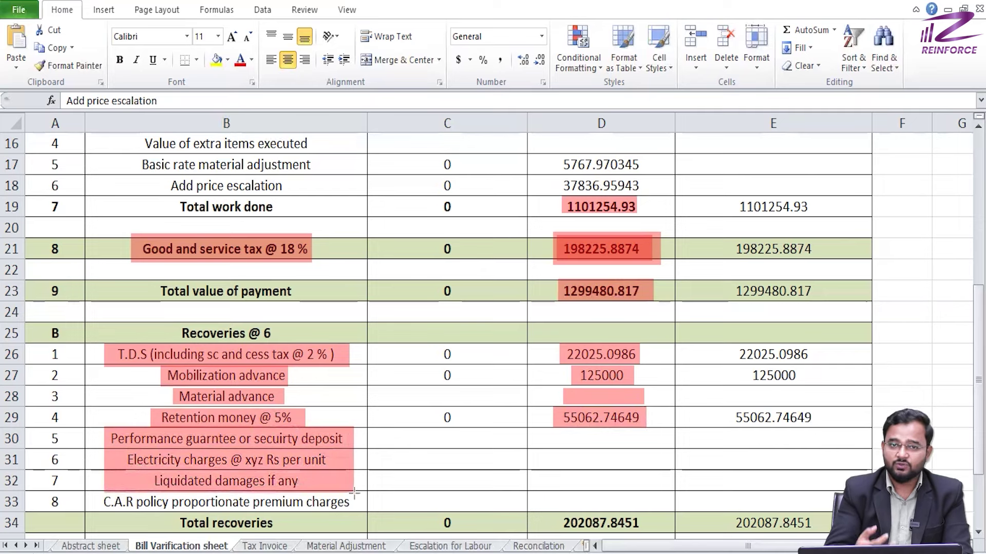
left_click_drag(354, 493, 355, 511)
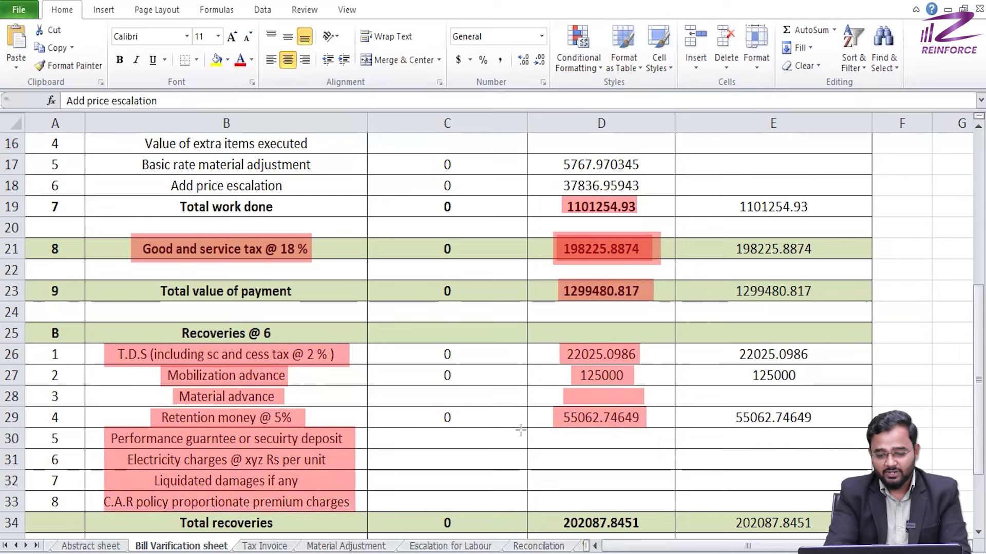
left_click_drag(531, 427, 674, 508)
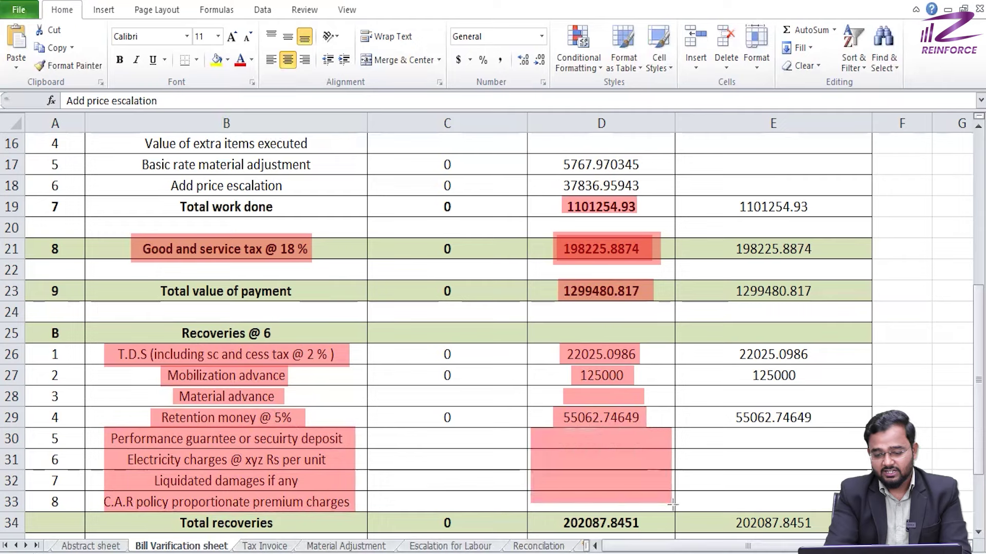
left_click_drag(553, 512, 644, 534)
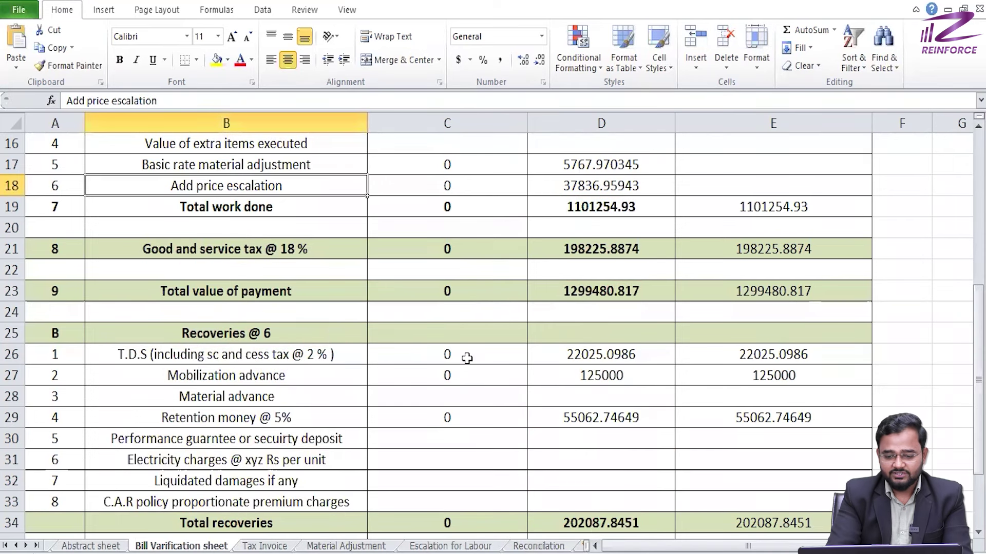
- Highlight the 202087.8451 total recoveries amount and the 1097392.972 total amount
scroll(466, 358, "down", 4)
scroll(466, 356, "up", 2)
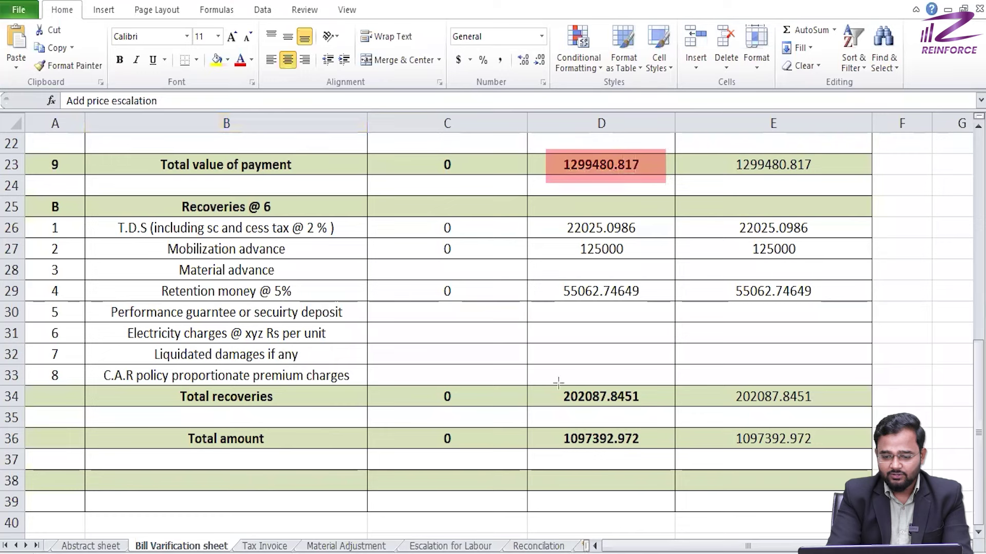
left_click_drag(558, 382, 665, 418)
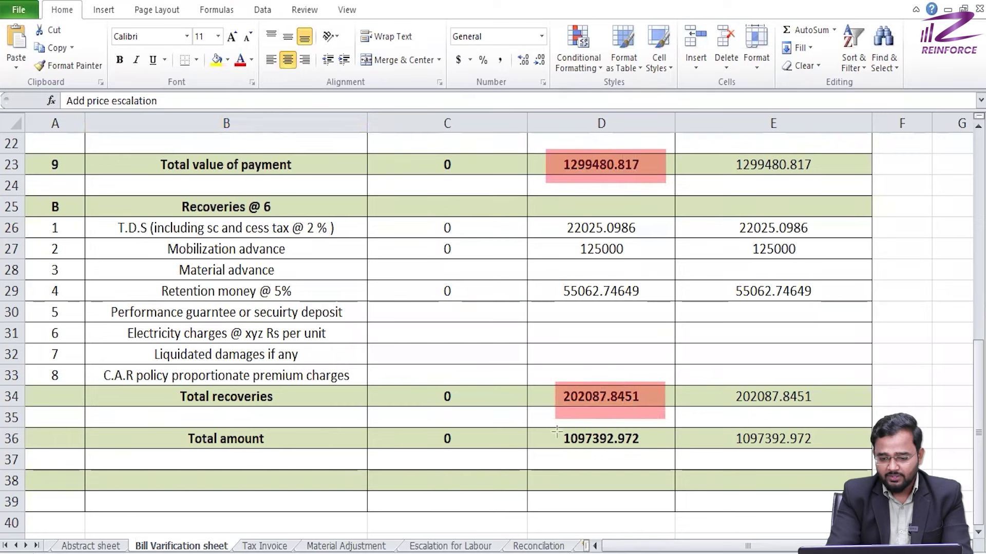
left_click_drag(557, 431, 652, 452)
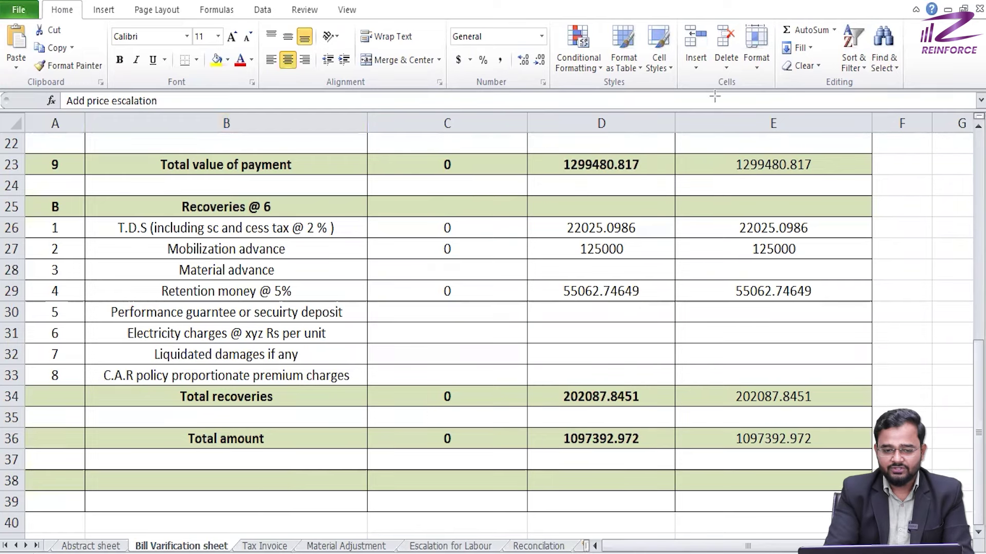
- Go to the Tax Invoice sheet and select the invoice number and GST number entries
left_click(280, 547)
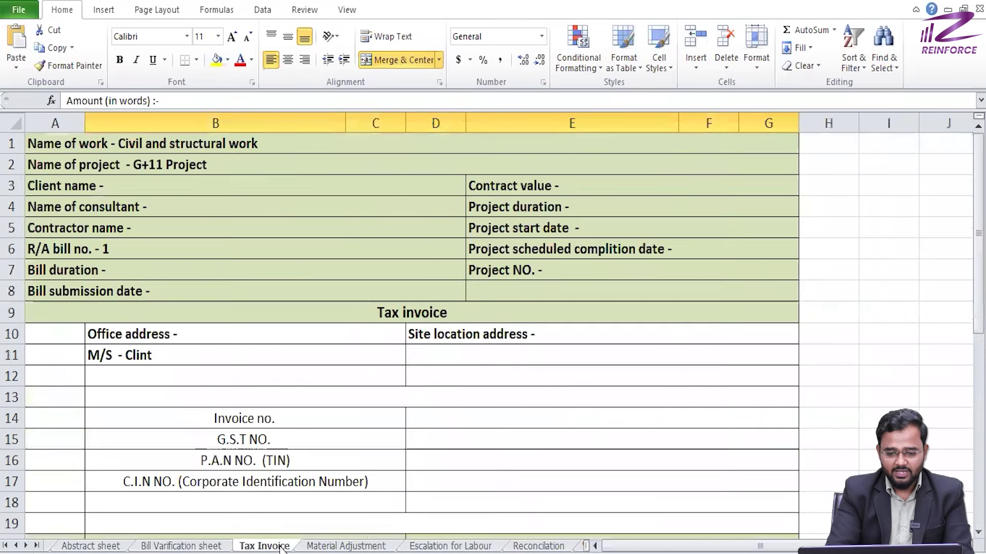
scroll(368, 353, "down", 2)
scroll(369, 352, "down", 1)
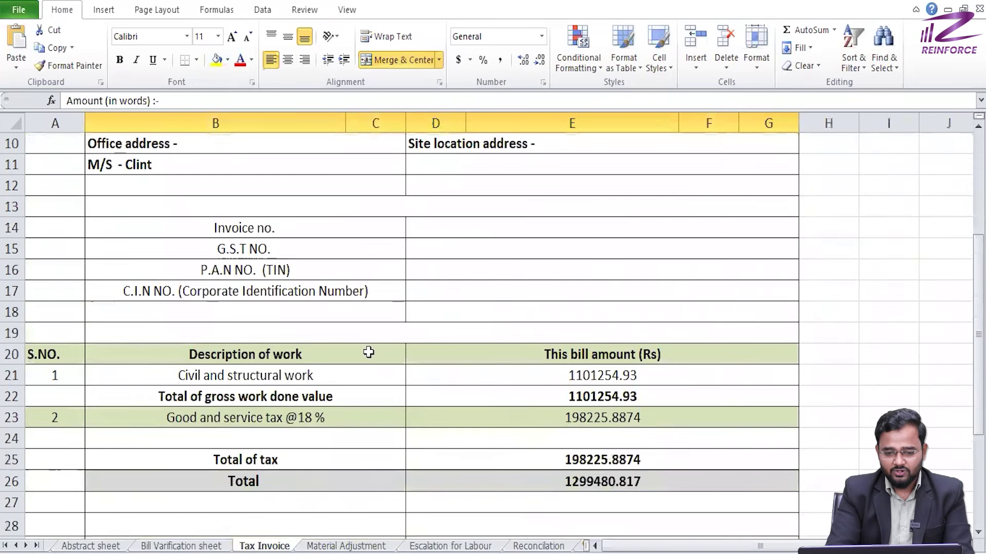
left_click_drag(270, 227, 293, 286)
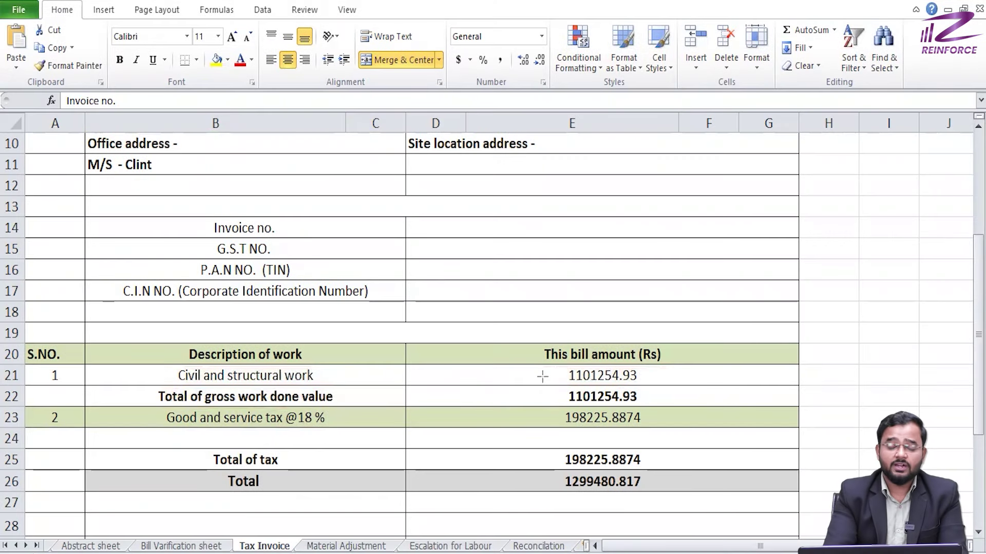
- Highlight the civil and structural work bill amount, the GST amount and the 1299480.817 total
left_click_drag(175, 364, 662, 385)
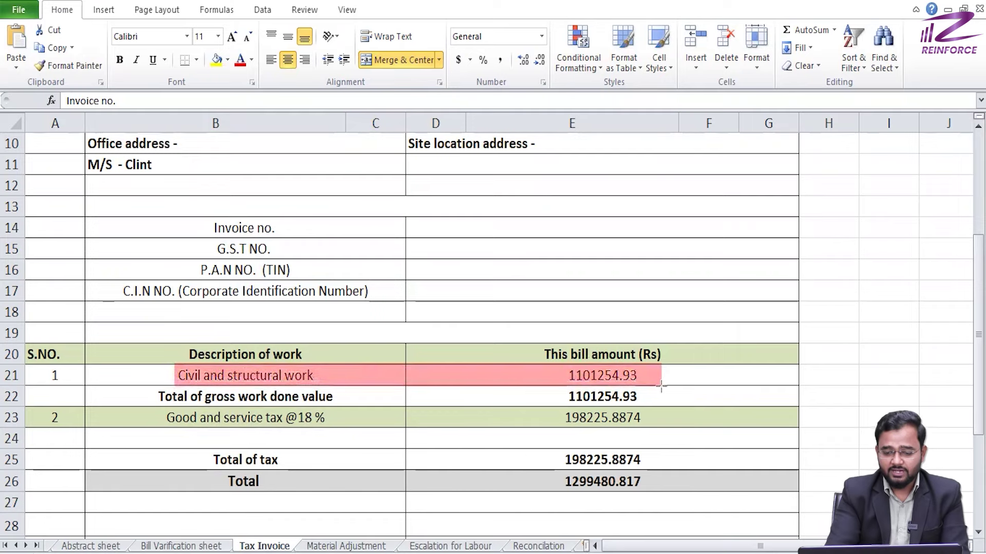
left_click_drag(560, 418, 644, 417)
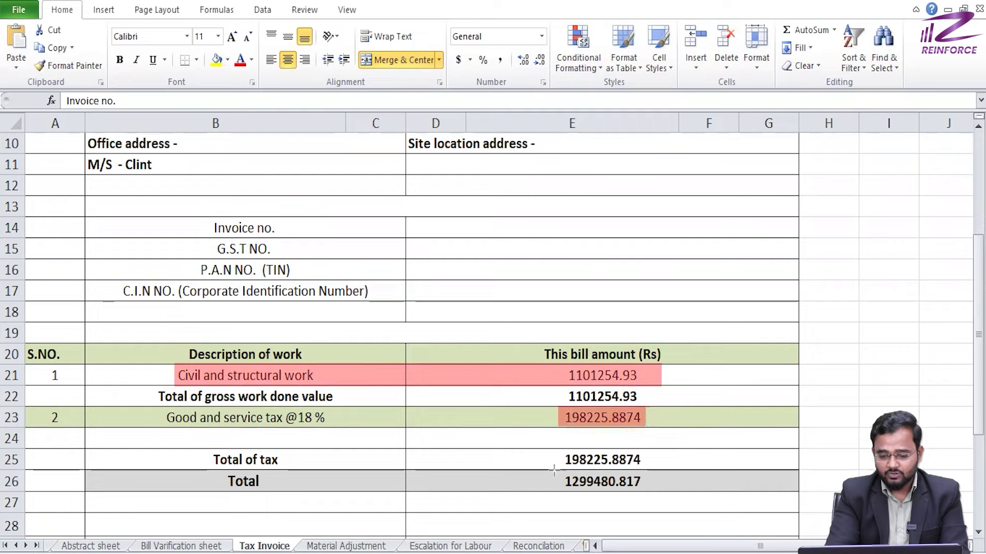
left_click_drag(555, 481, 644, 482)
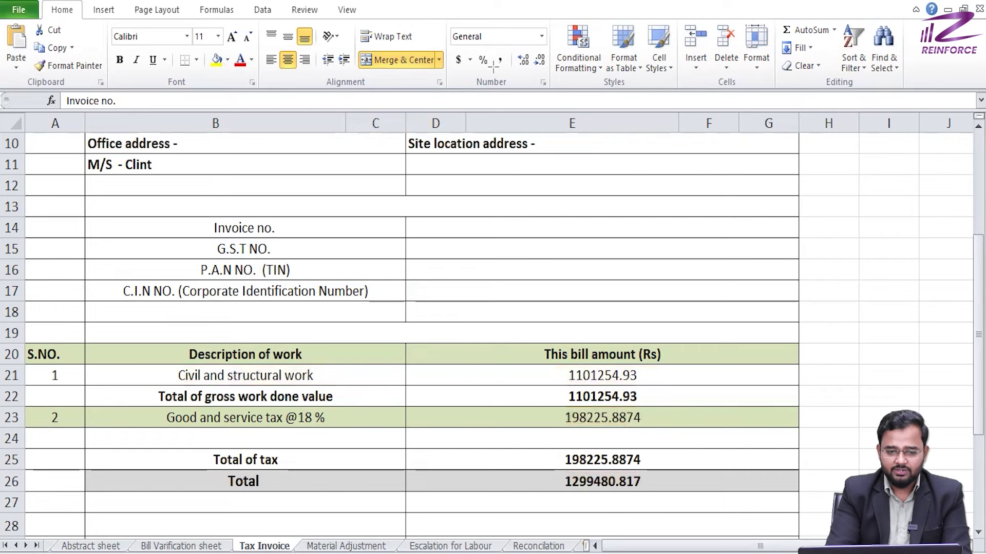
- Select the invoice, GST, PAN and CIN entries, then the Amount (in words) line
left_click(391, 291, "shift")
scroll(392, 314, "down", 2)
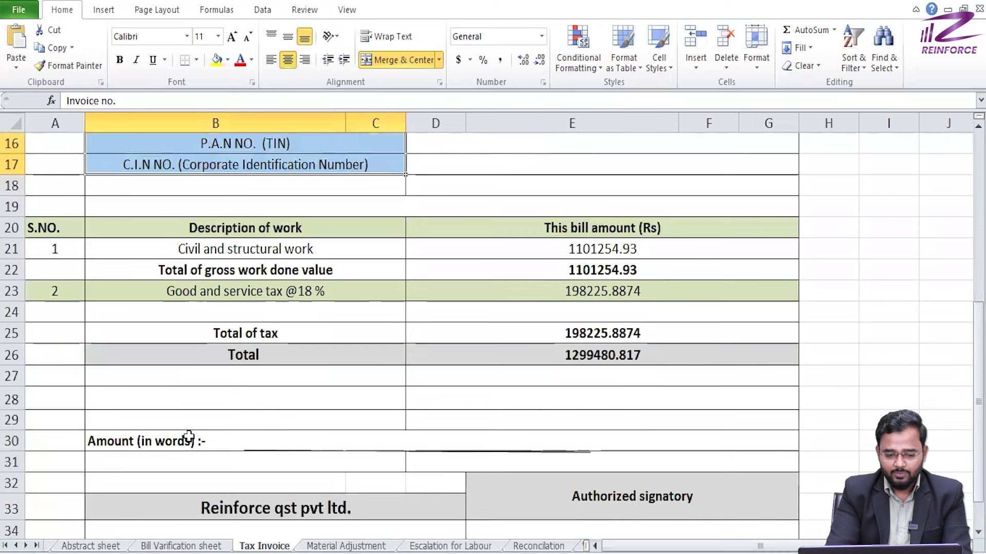
left_click(189, 439)
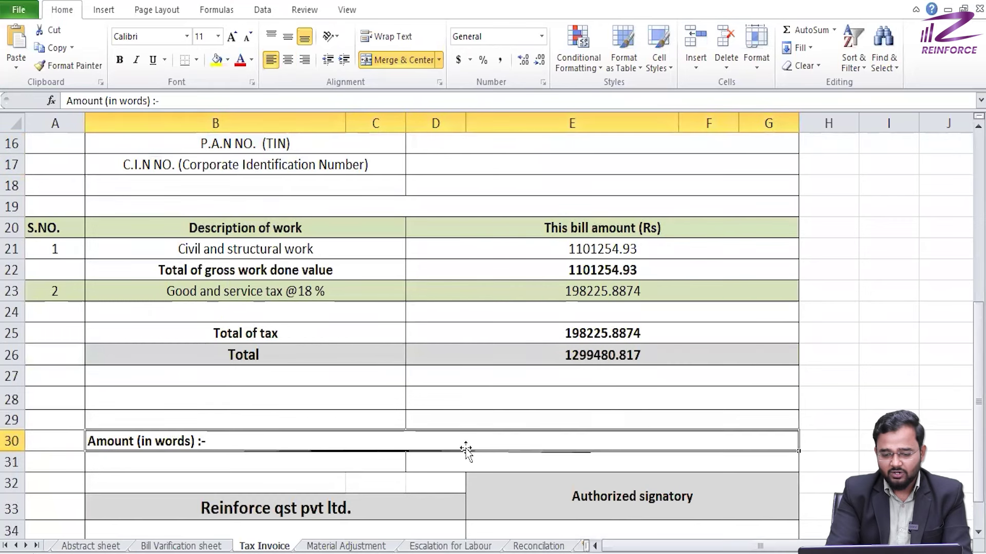
scroll(466, 450, "down", 1)
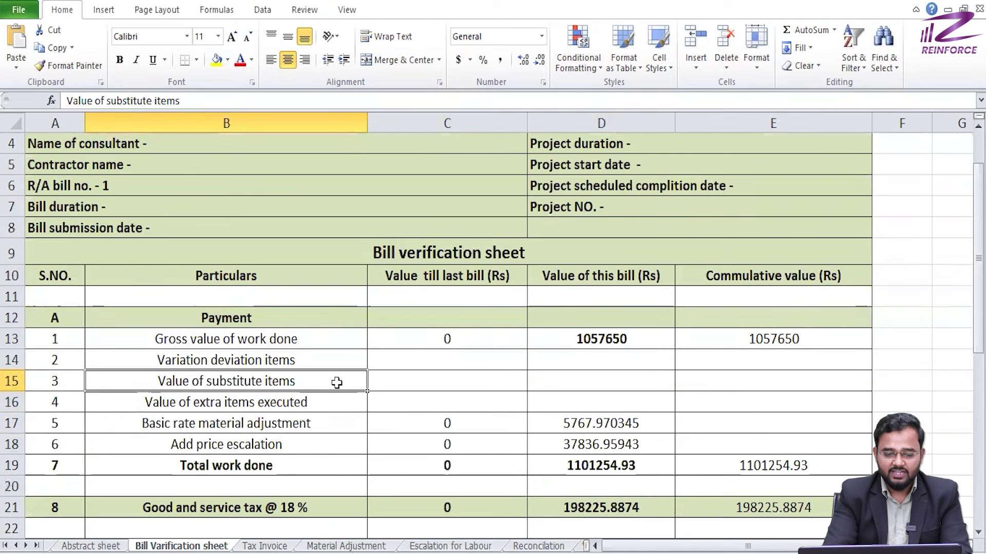
- Select B15:B18, from the substitute and extra items rows to price escalation
left_click_drag(337, 382, 336, 397)
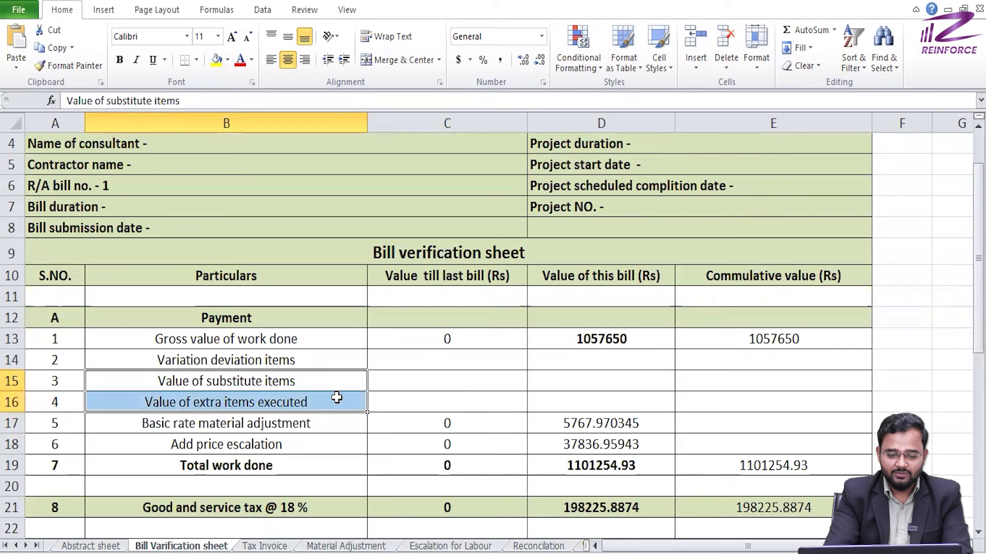
left_click_drag(336, 399, 335, 438)
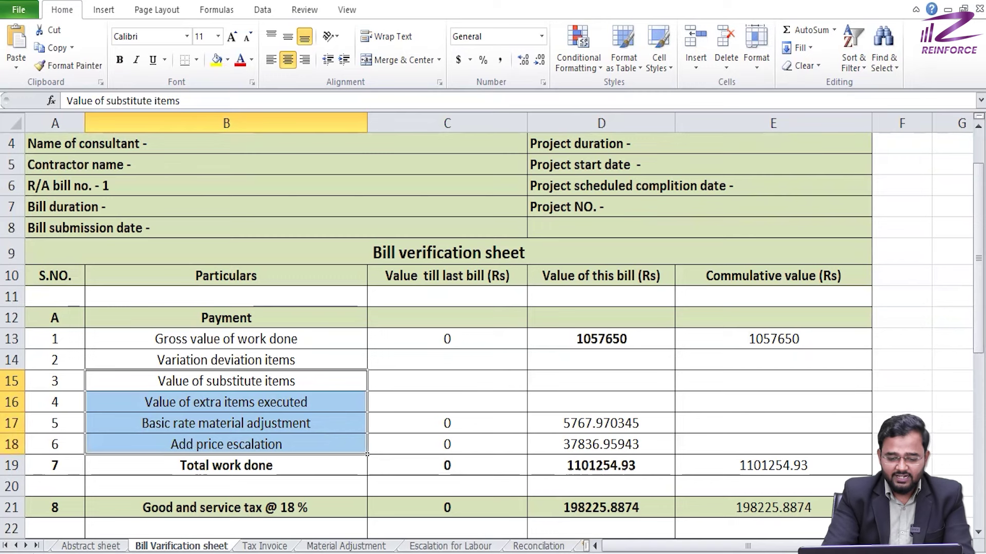
left_click(283, 548)
- Step through Material Adjustment and Escalation for Labour to the steel Reconciliation sheet
left_click(325, 546)
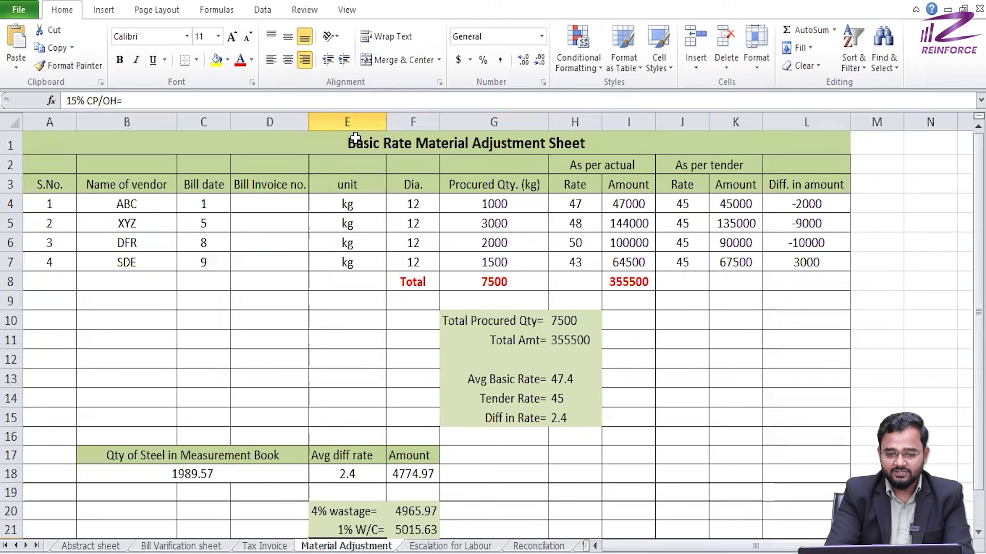
left_click(439, 548)
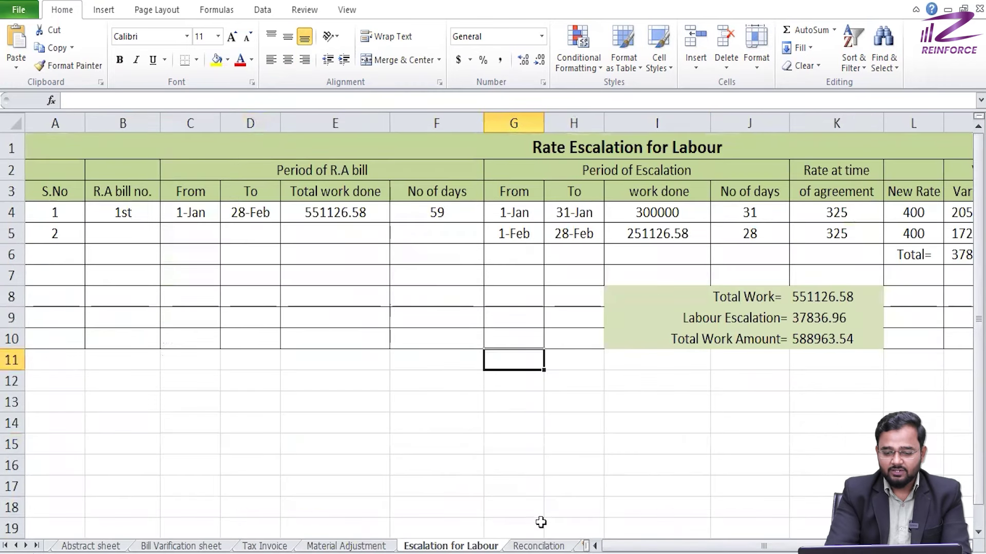
left_click(539, 547)
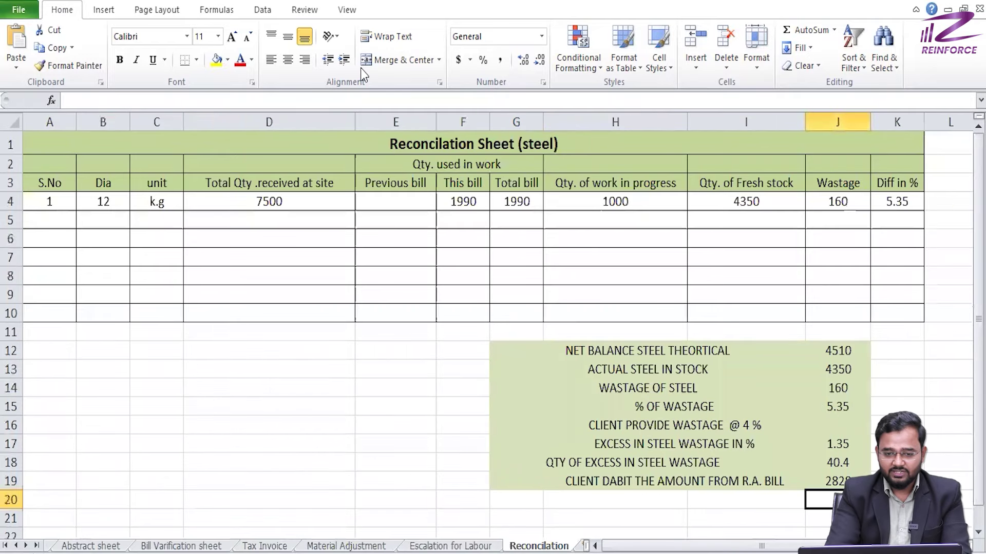
- Mark the steel reconciliation title, then return with Ctrl+PageUp and mark the Rate Escalation for Labour title
left_click_drag(375, 131, 567, 156)
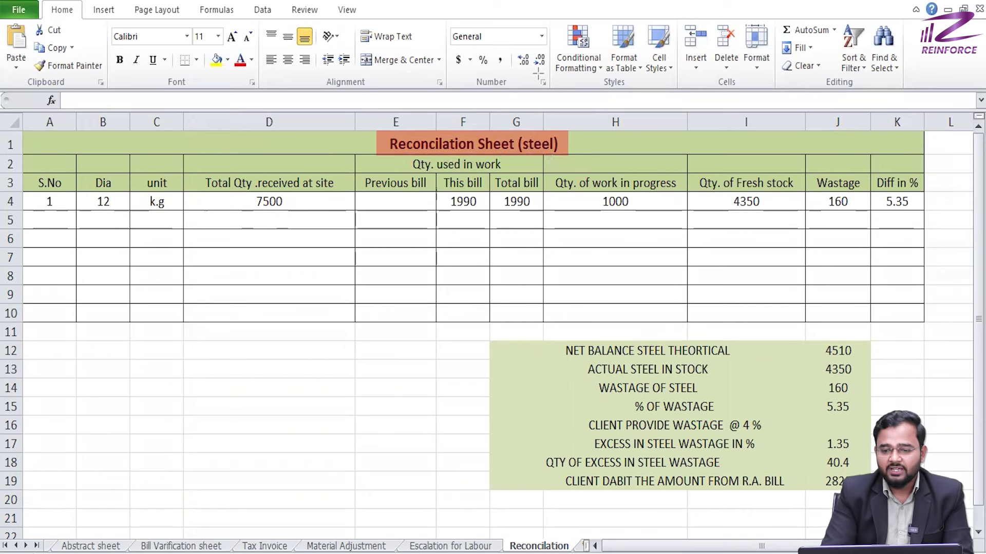
key("ctrl+Page_Up")
left_click_drag(526, 133, 728, 161)
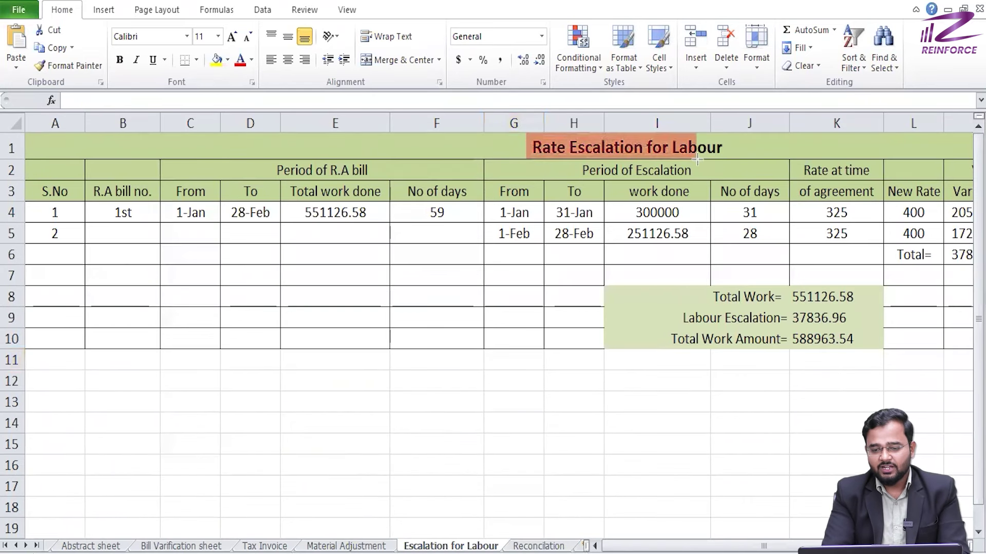